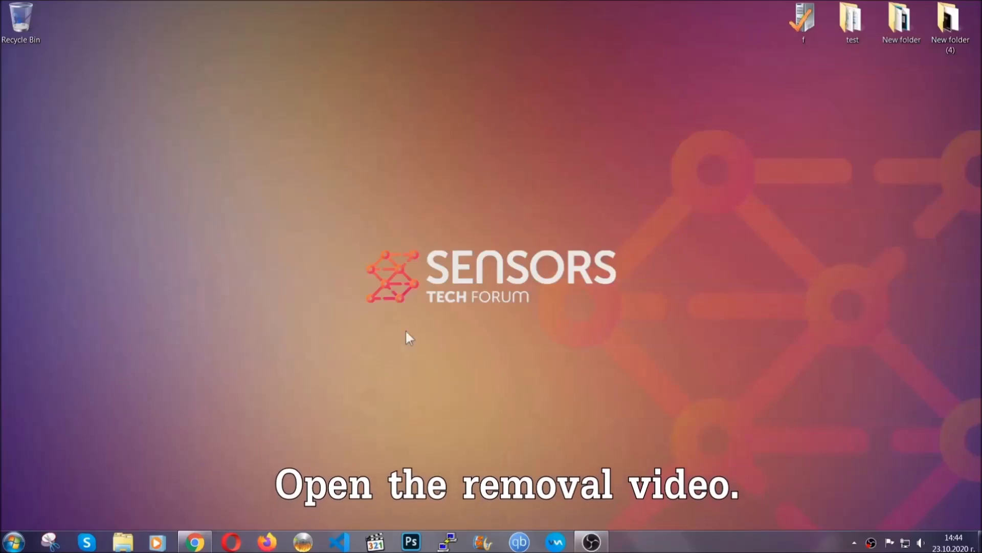
- Bring up the YouTube video 'How to Remove a Ransomware Virus (Windows)' from Chrome's taskbar preview
{"action": "left_click", "coordinate": [195, 542]}
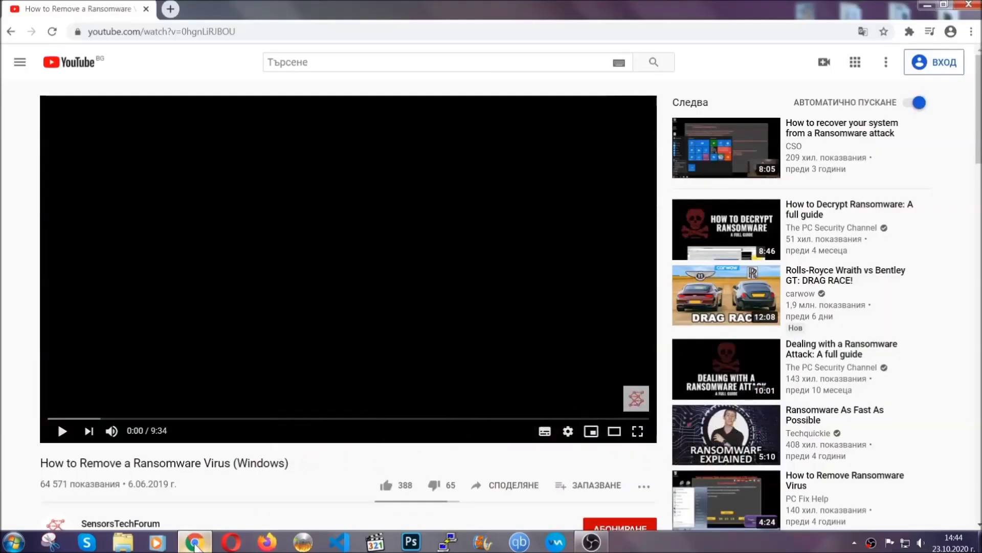
{"action": "scroll", "coordinate": [179, 417], "scroll_direction": "down", "scroll_amount": 3}
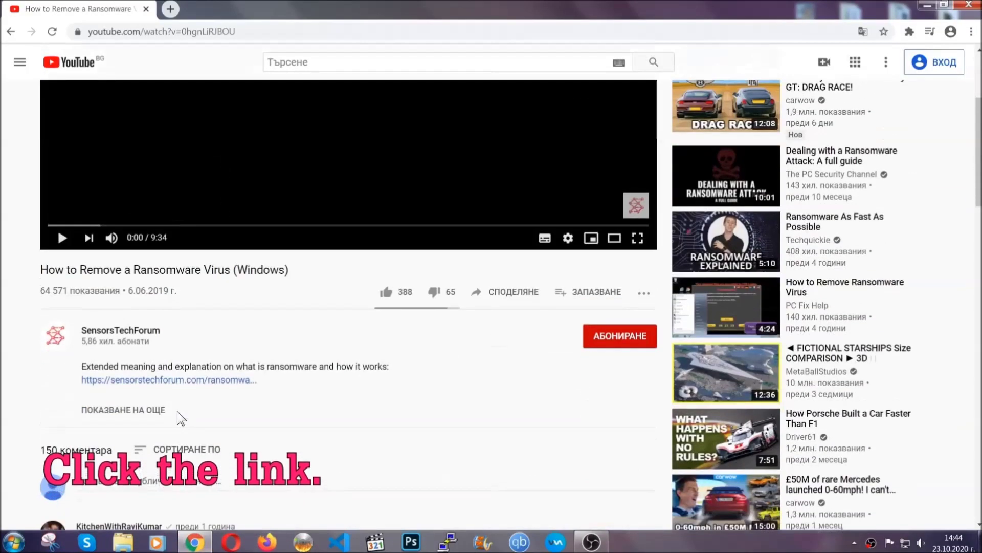
- Follow the description's sensorstechforum.com link and launch the downloaded SpyHunter-Installer.exe
{"action": "left_click", "coordinate": [193, 381]}
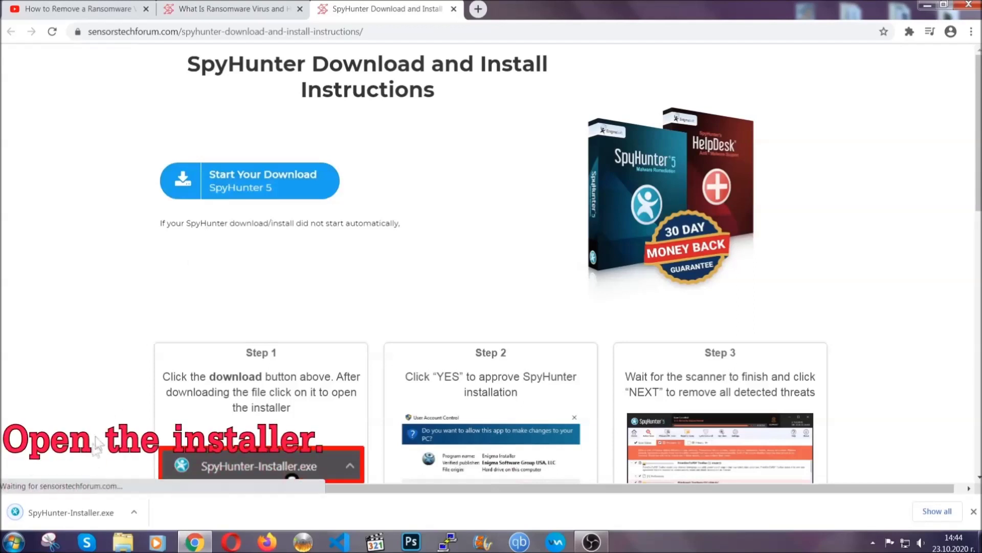
{"action": "left_click", "coordinate": [70, 510]}
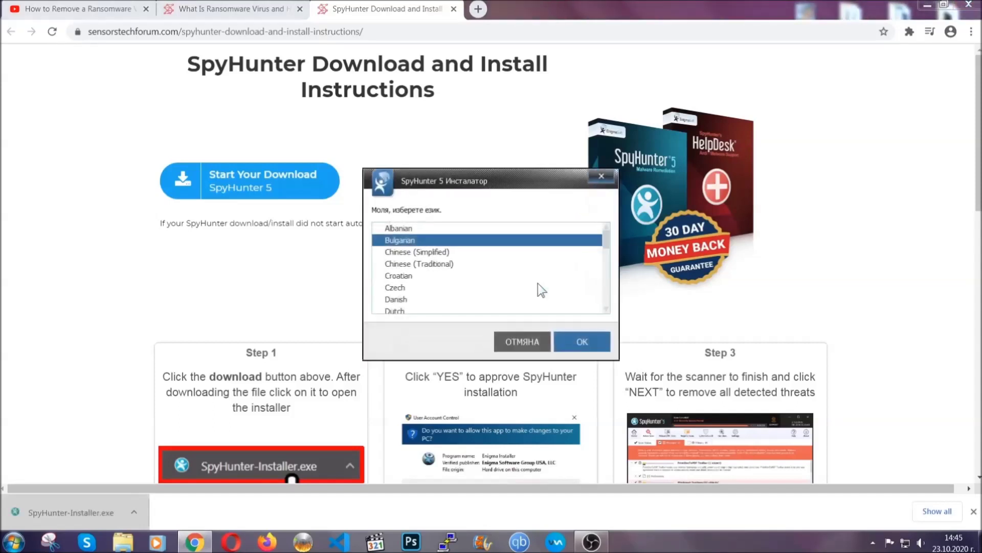
{"action": "scroll", "coordinate": [514, 289], "scroll_direction": "down", "scroll_amount": 2}
{"action": "scroll", "coordinate": [504, 279], "scroll_direction": "down", "scroll_amount": 2}
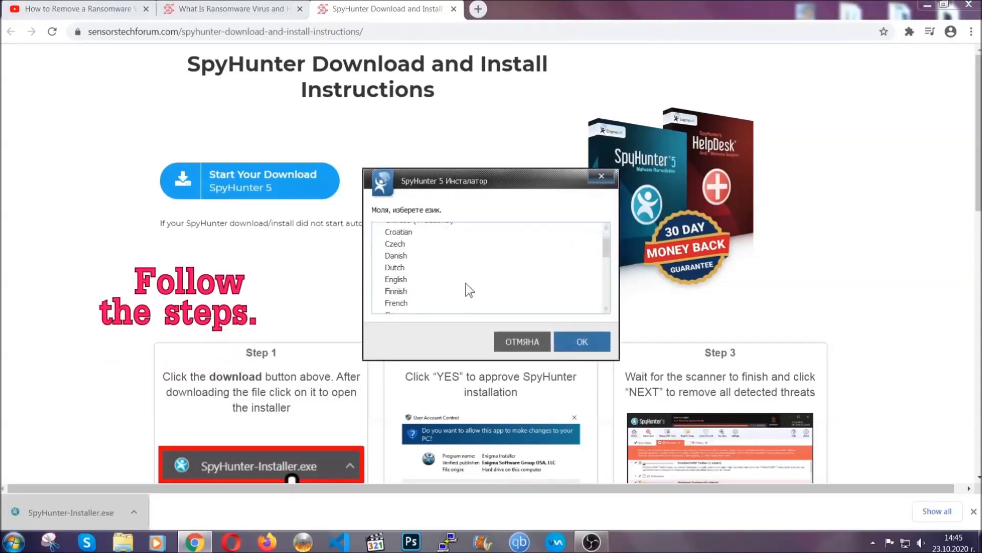
- Choose English, accept the EULA, and install SpyHunter 5 through to FINISH
{"action": "left_click", "coordinate": [461, 280]}
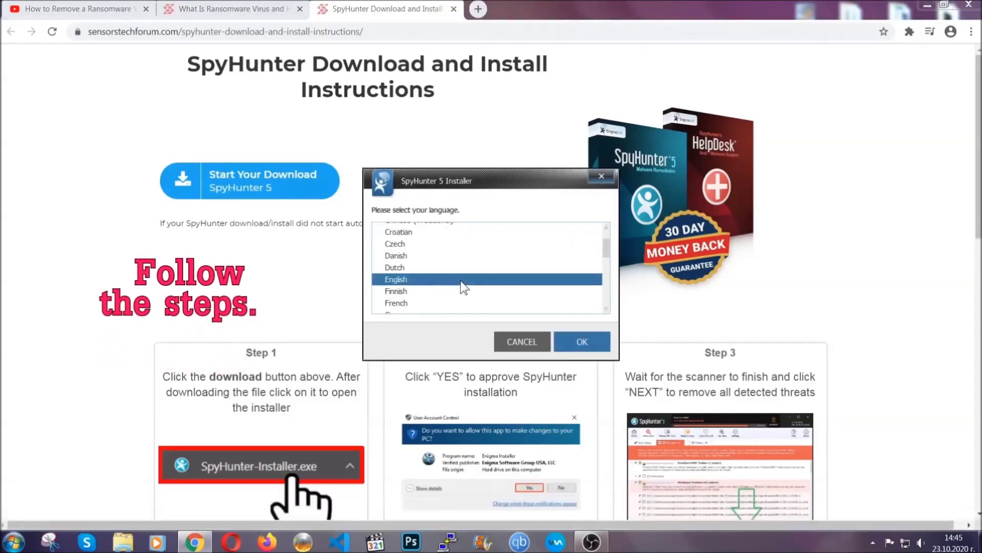
{"action": "left_click", "coordinate": [576, 341]}
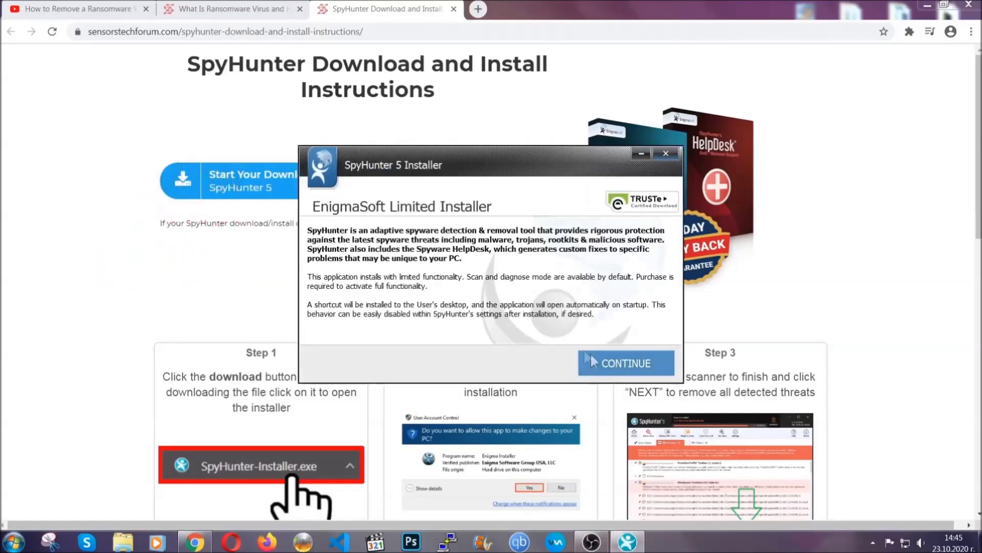
{"action": "left_click", "coordinate": [591, 358]}
{"action": "left_click", "coordinate": [564, 332]}
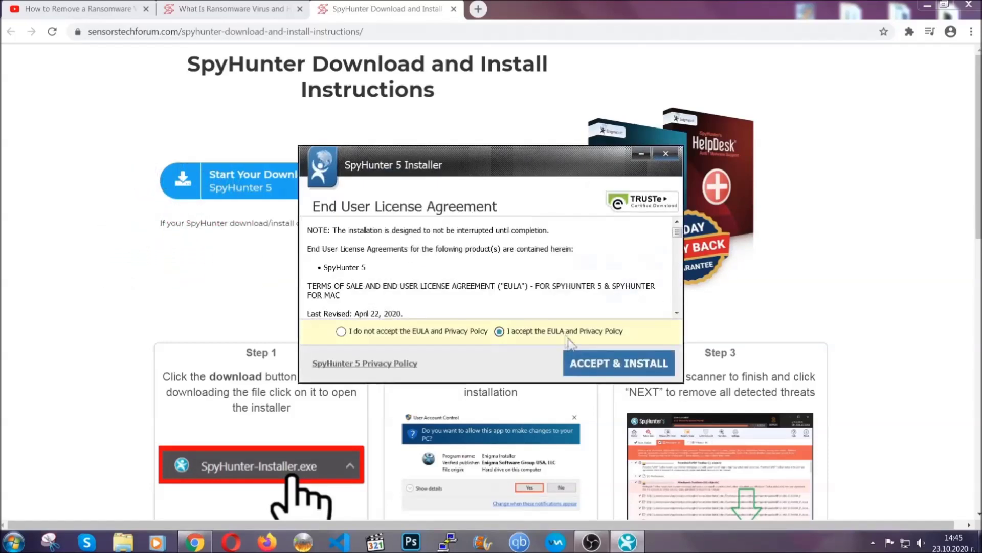
{"action": "left_click", "coordinate": [587, 361]}
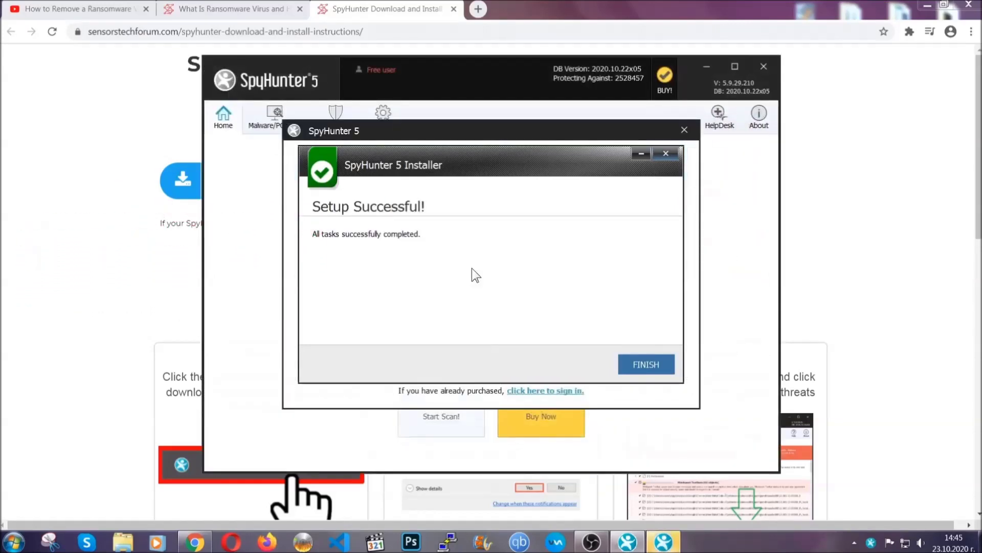
{"action": "left_click", "coordinate": [628, 366]}
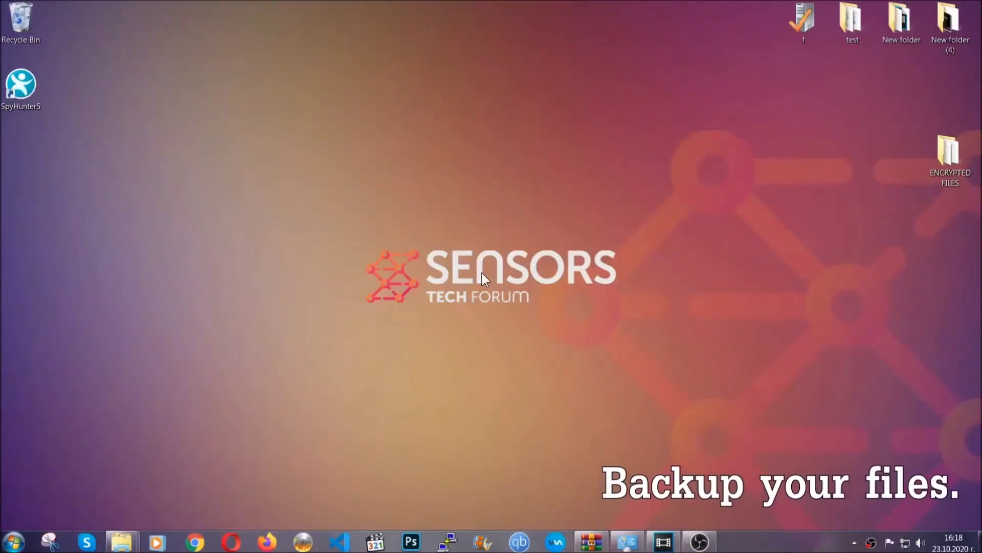
- Copy the six encrypted .efji files from the ENCRYPTED FILES folder
{"action": "double_click", "coordinate": [943, 158]}
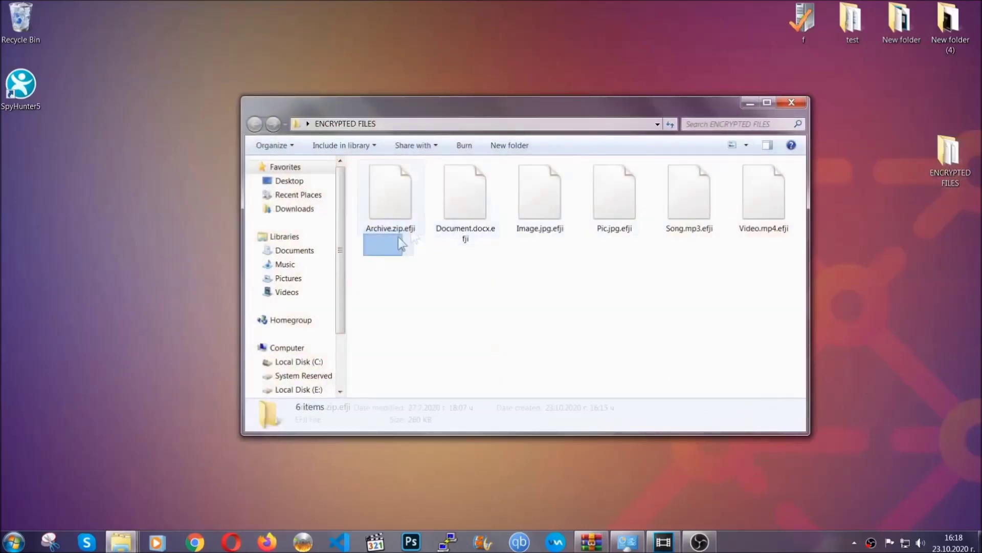
{"action": "left_click_drag", "start_coordinate": [398, 244], "coordinate": [768, 182]}
{"action": "right_click", "coordinate": [768, 182]}
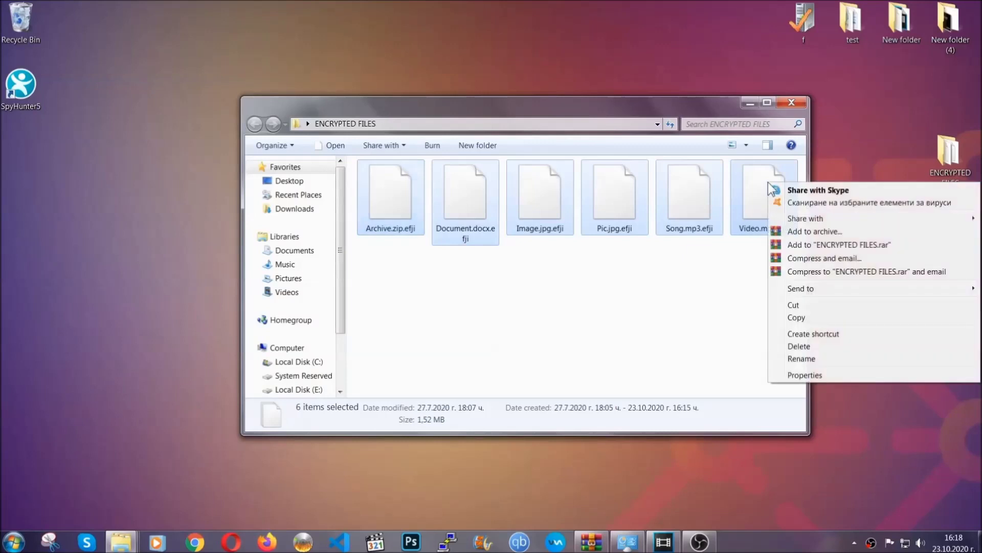
{"action": "left_click", "coordinate": [796, 319]}
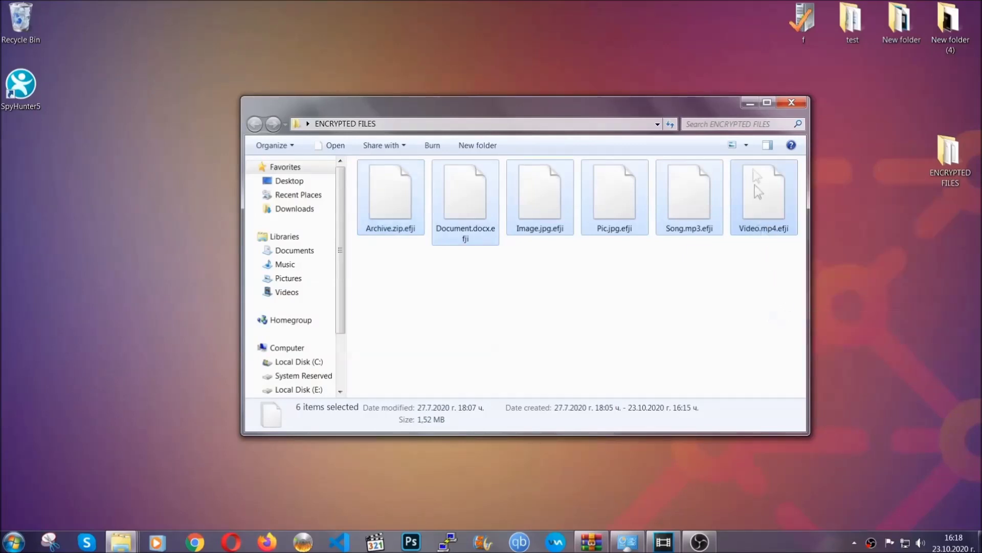
- Paste the copied files onto FLASH DRIVE (H:) and close its window
{"action": "left_click", "coordinate": [749, 102]}
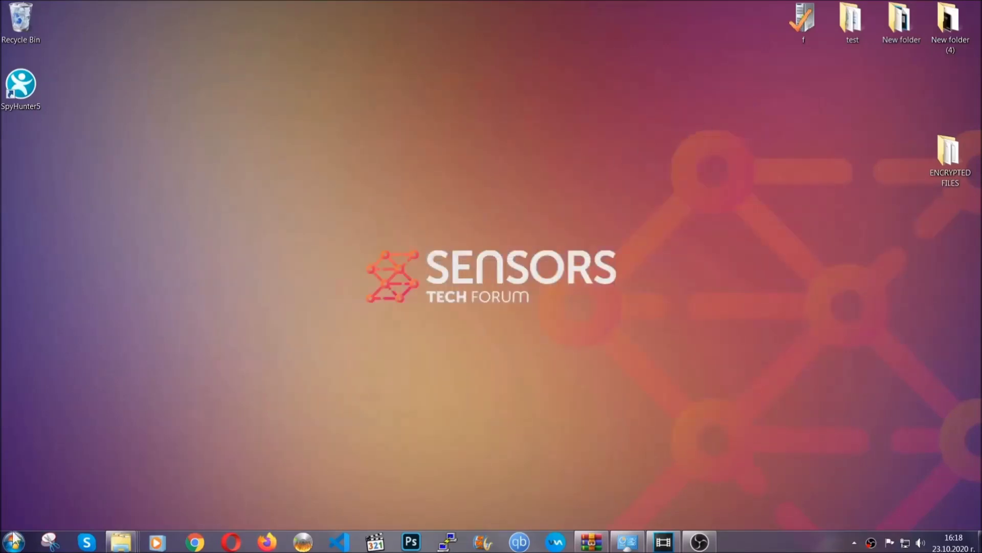
{"action": "left_click", "coordinate": [14, 540]}
{"action": "left_click", "coordinate": [186, 384]}
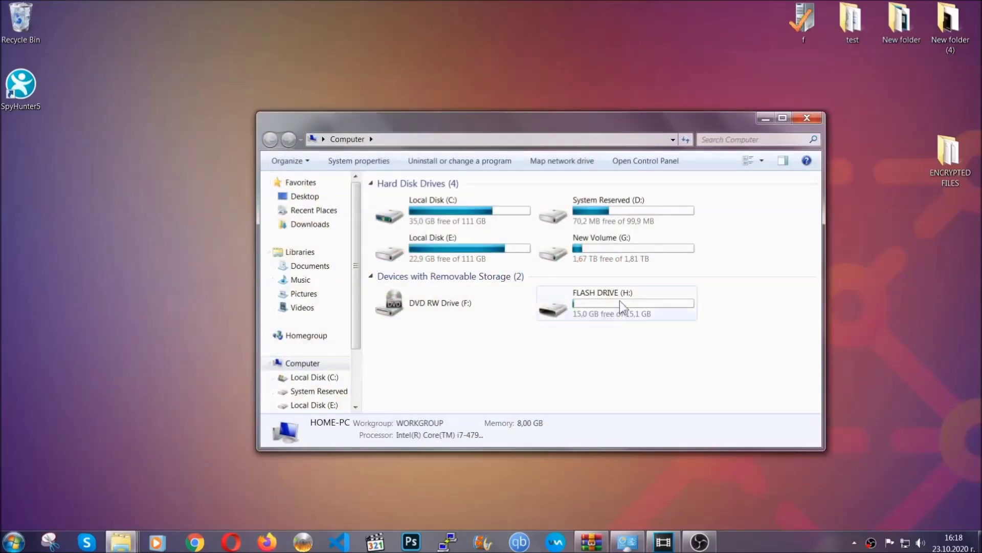
{"action": "double_click", "coordinate": [620, 301]}
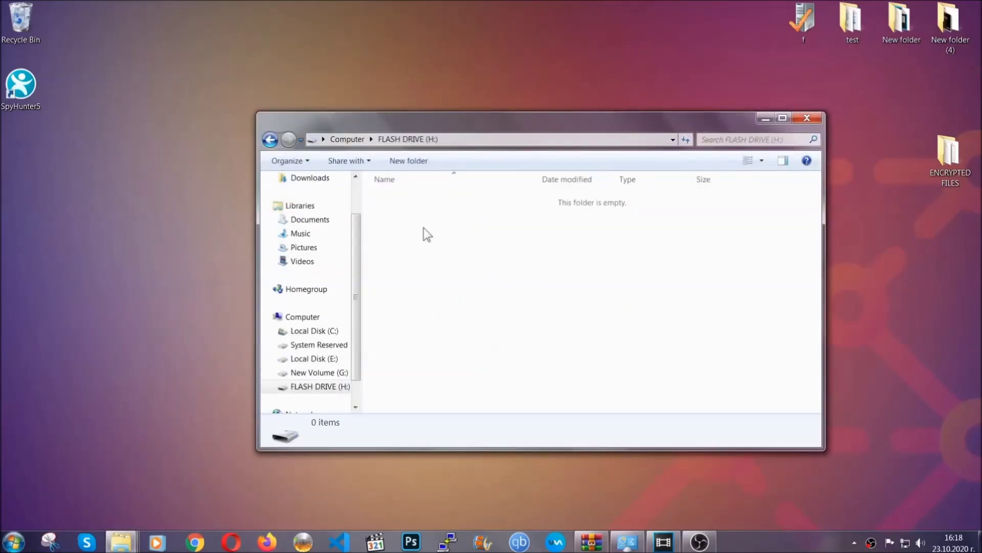
{"action": "right_click", "coordinate": [424, 229]}
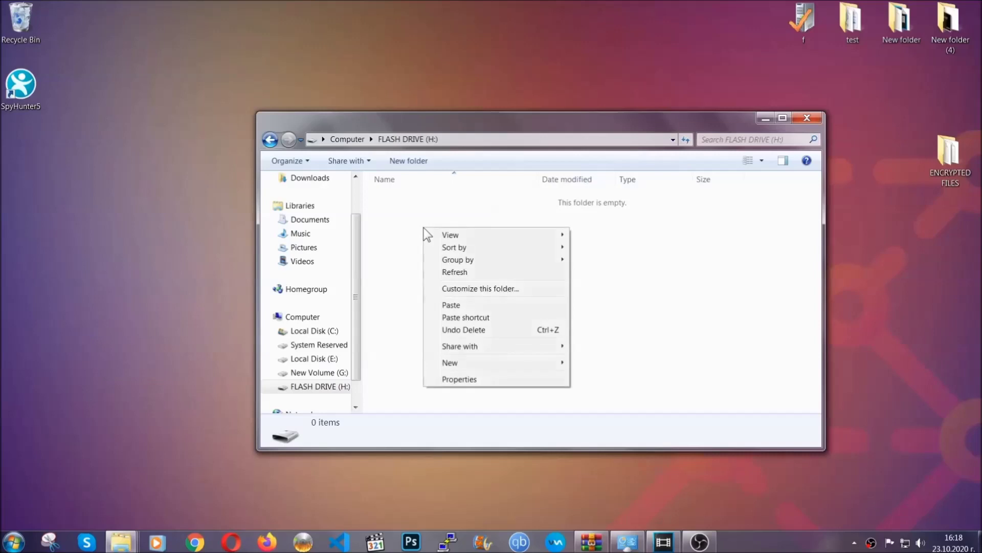
{"action": "left_click", "coordinate": [448, 305]}
{"action": "left_click", "coordinate": [448, 306]}
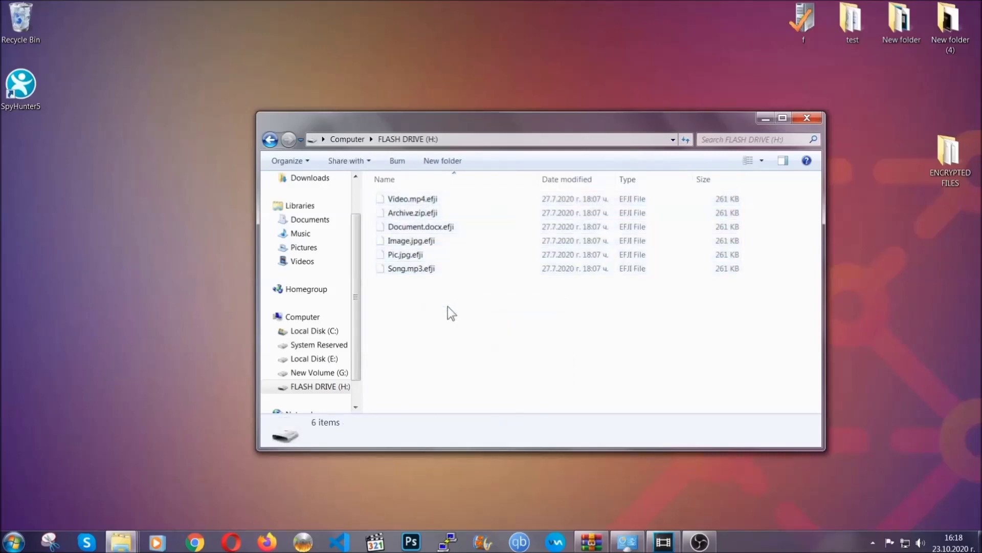
{"action": "left_click", "coordinate": [808, 119]}
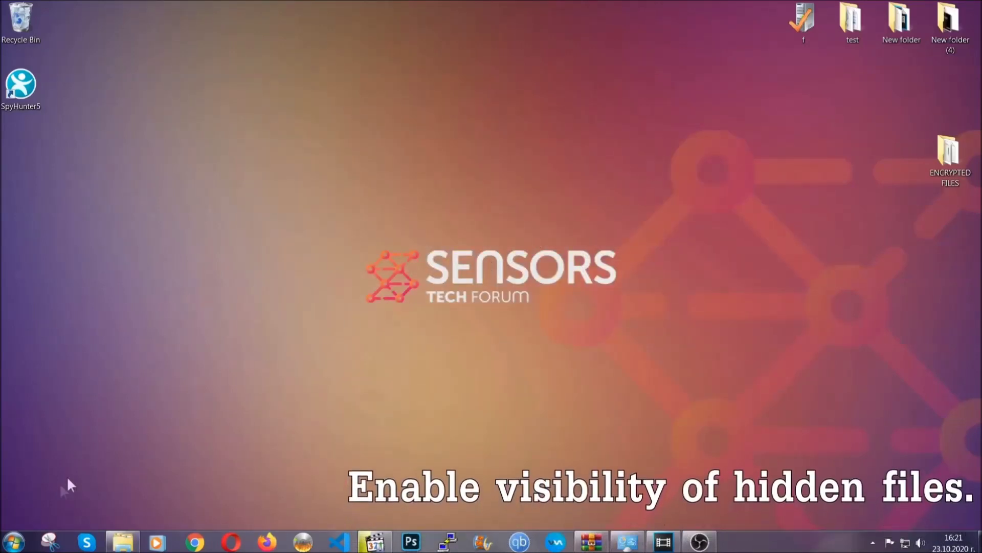
- Find the hidden-files setting via Start search and enable 'Show hidden files, folders, and drives'
{"action": "left_click", "coordinate": [13, 541]}
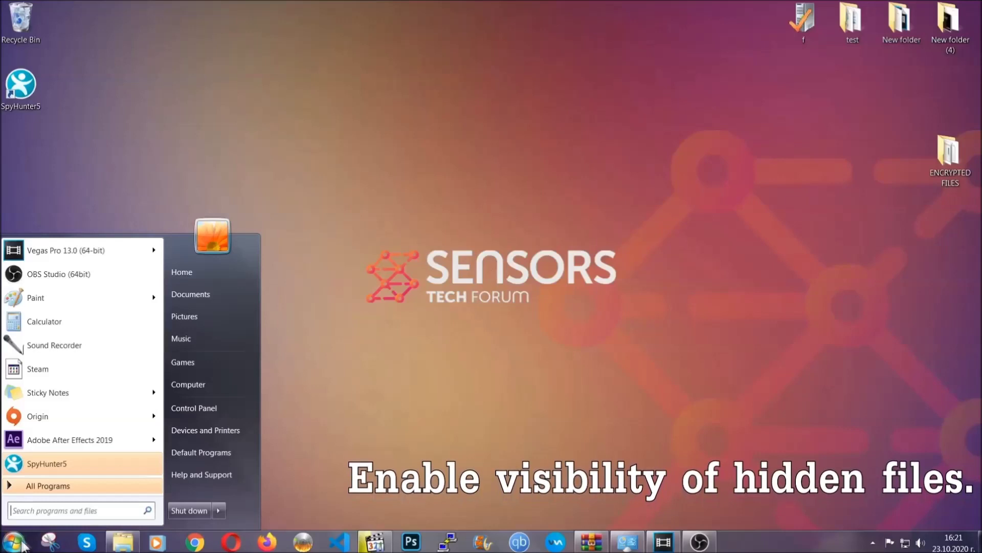
{"action": "left_click", "coordinate": [41, 501]}
{"action": "type", "text": "s"}
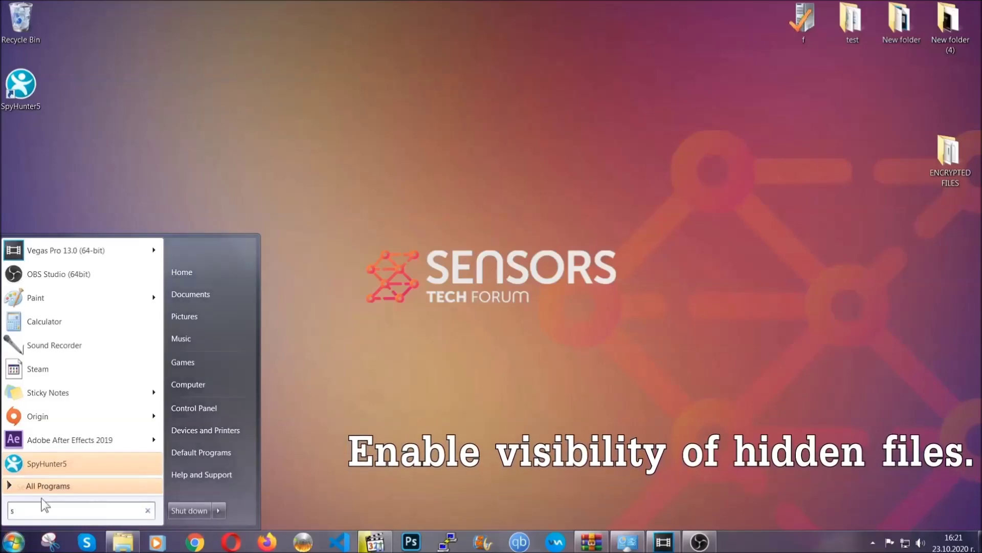
{"action": "type", "text": "howh"}
{"action": "key", "text": "BackSpace"}
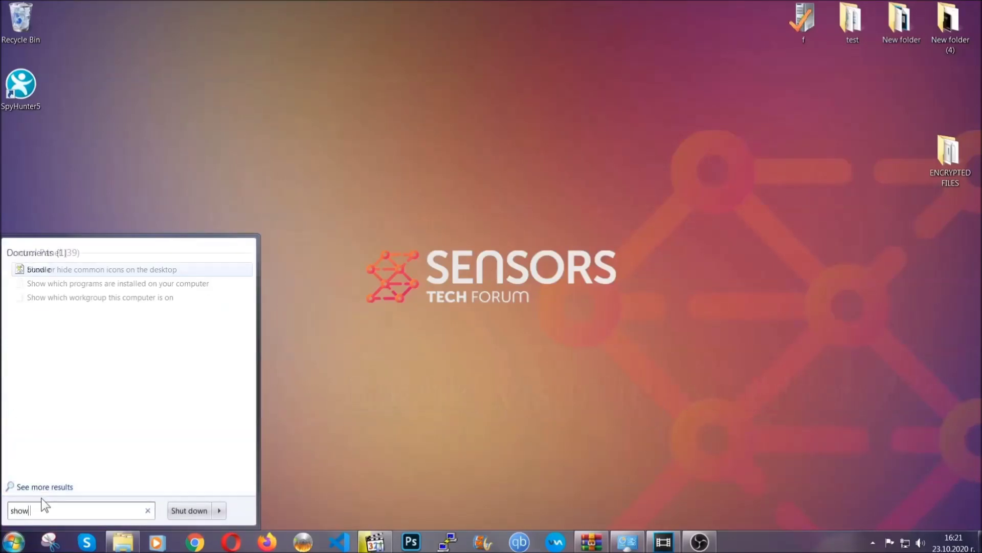
{"action": "type", "text": " hidden files"}
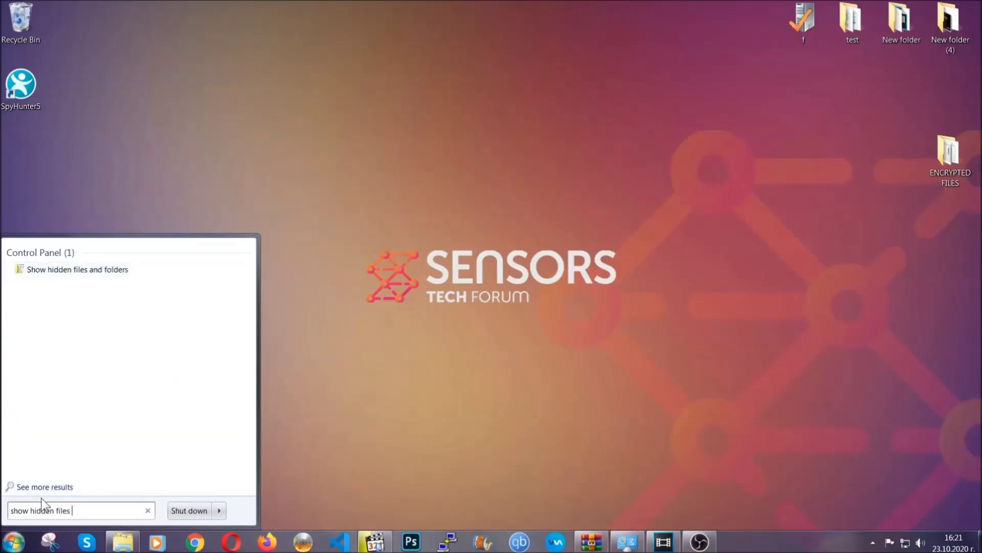
{"action": "type", "text": " and folders"}
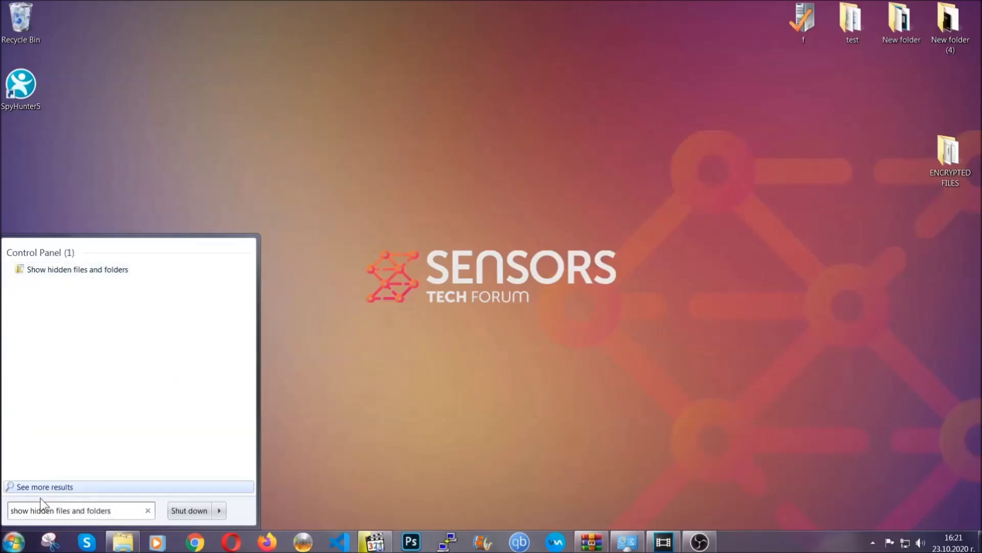
{"action": "left_click", "coordinate": [115, 269]}
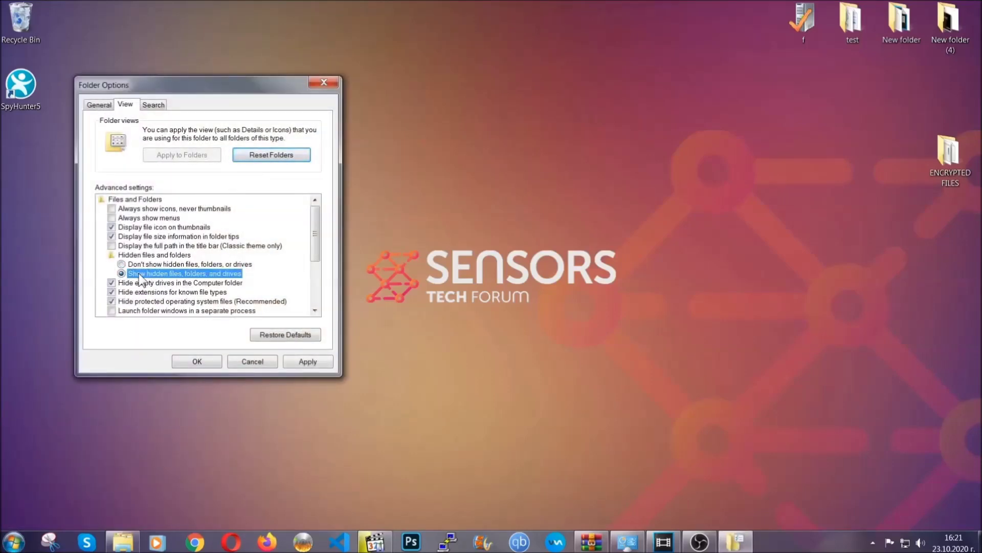
{"action": "left_click", "coordinate": [304, 363]}
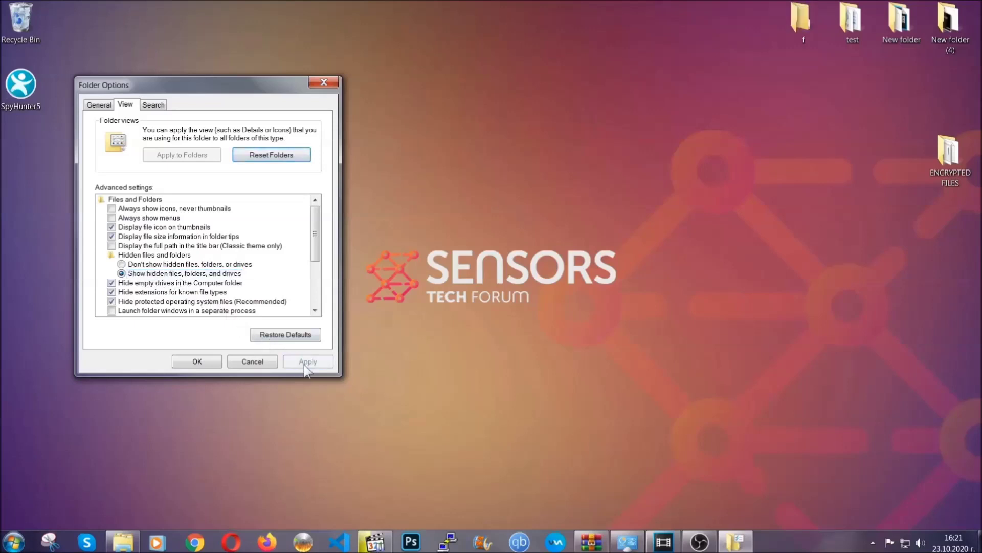
{"action": "left_click", "coordinate": [193, 362]}
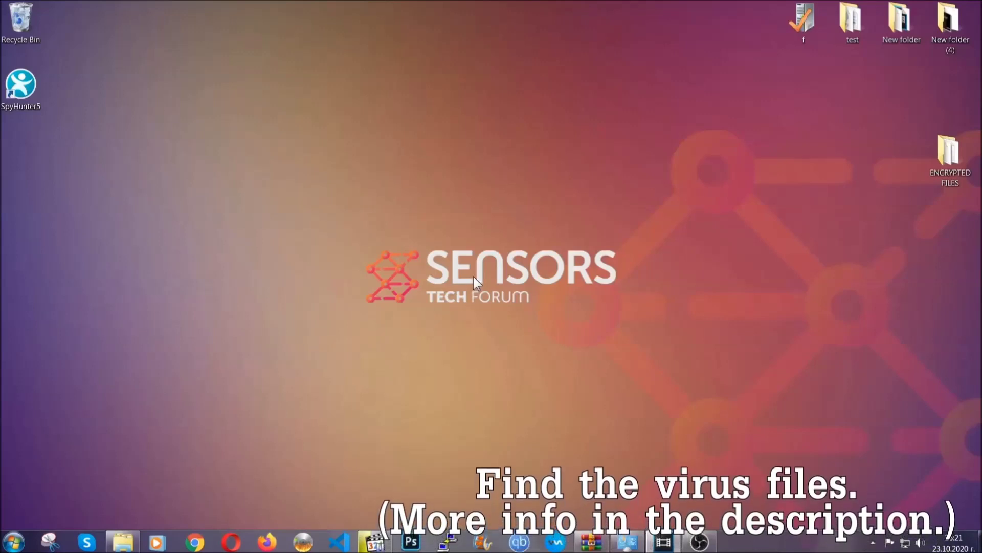
- Open the Computer window from the Start menu and move it up and left
{"action": "left_click", "coordinate": [12, 542]}
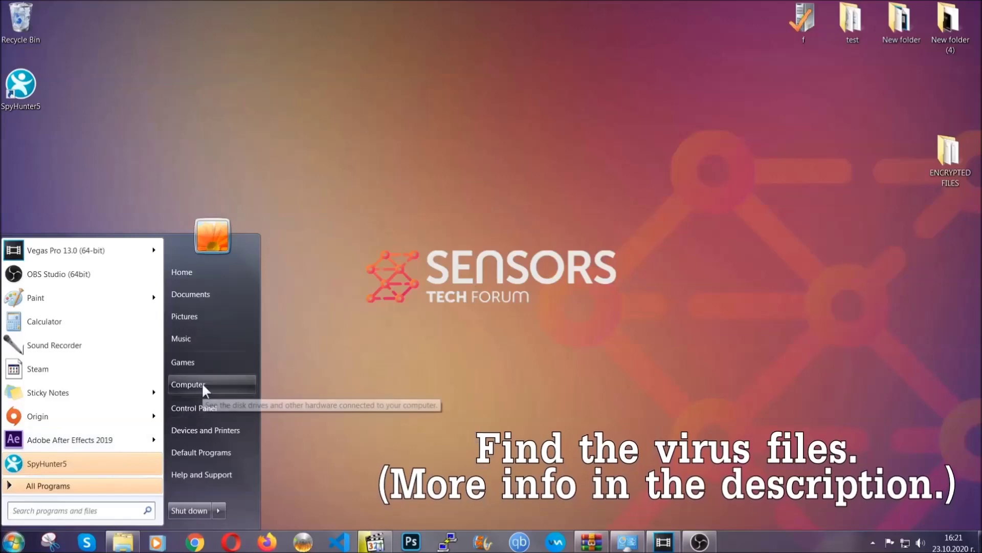
{"action": "left_click", "coordinate": [202, 382]}
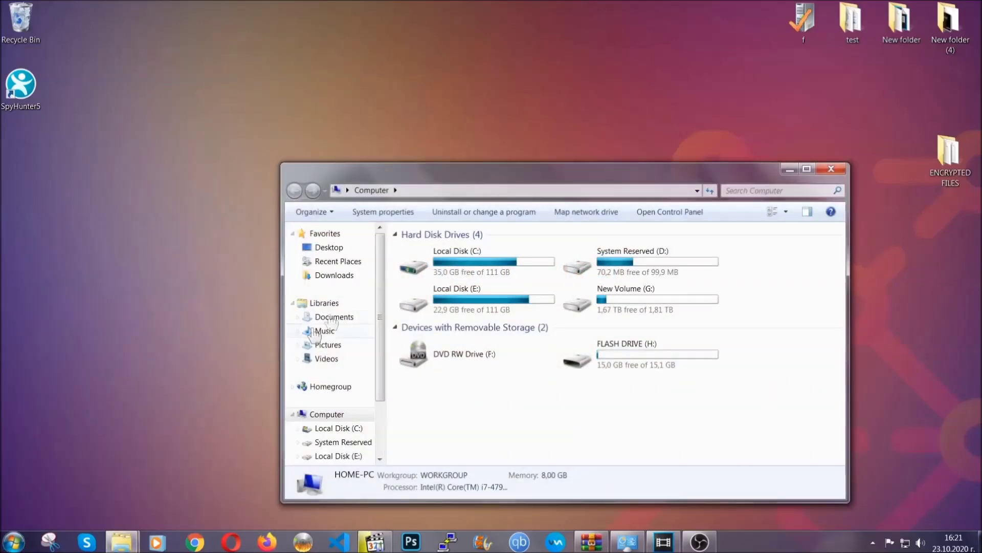
{"action": "left_click_drag", "start_coordinate": [535, 180], "coordinate": [471, 136]}
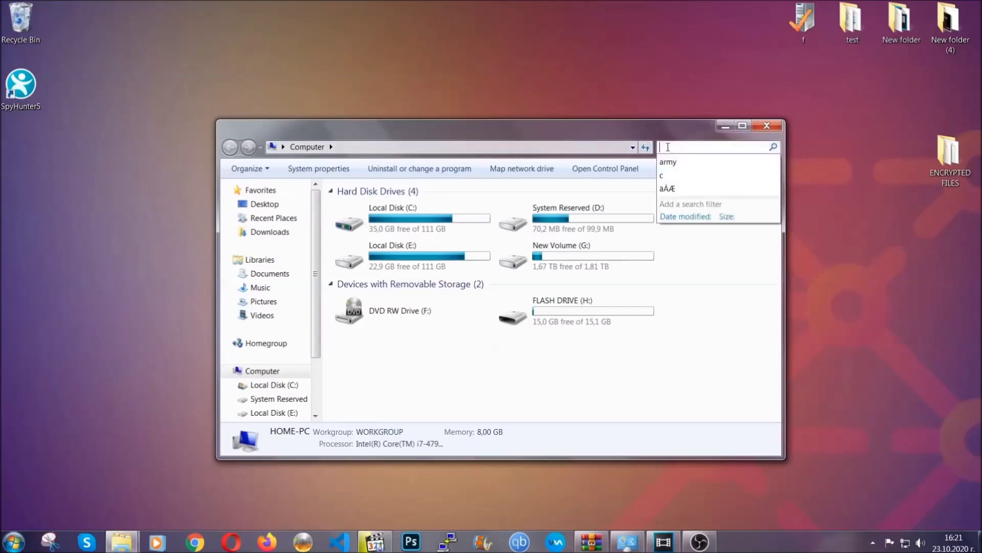
{"action": "type", "text": "fileextension"}
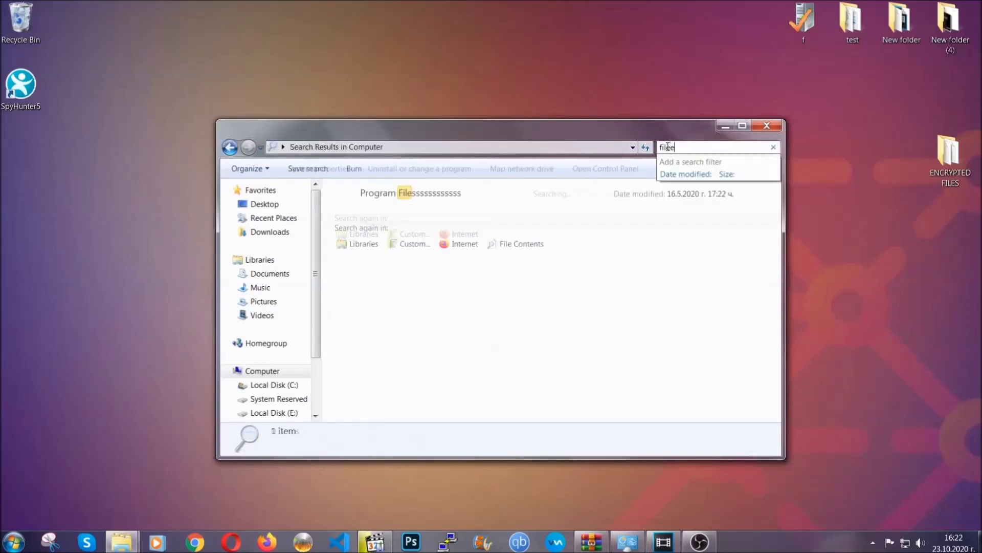
{"action": "type", "text": ":exe "}
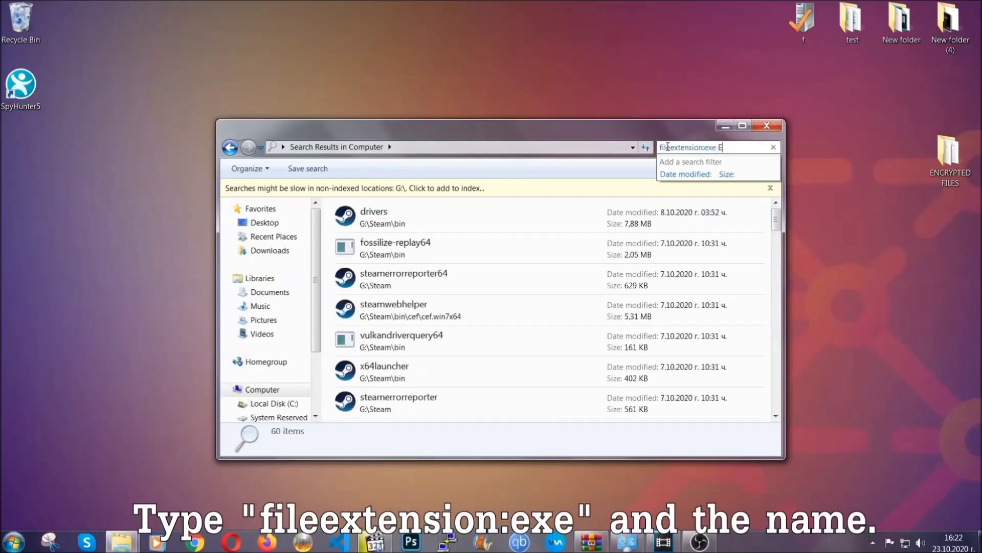
{"action": "type", "text": "Example"}
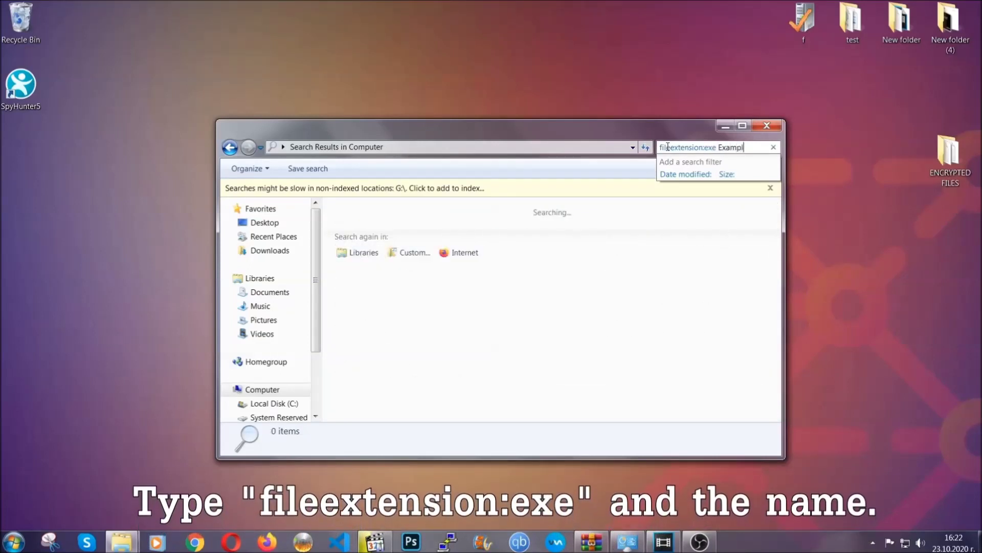
{"action": "type", "text": " Virus Name"}
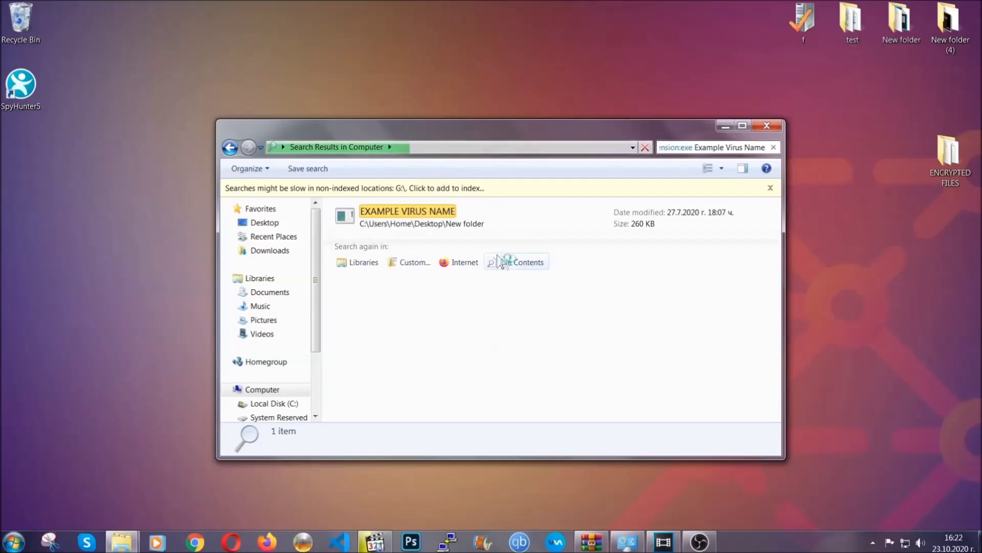
- Delete the found EXAMPLE VIRUS NAME executable to the Recycle Bin and close the window
{"action": "left_click", "coordinate": [429, 208]}
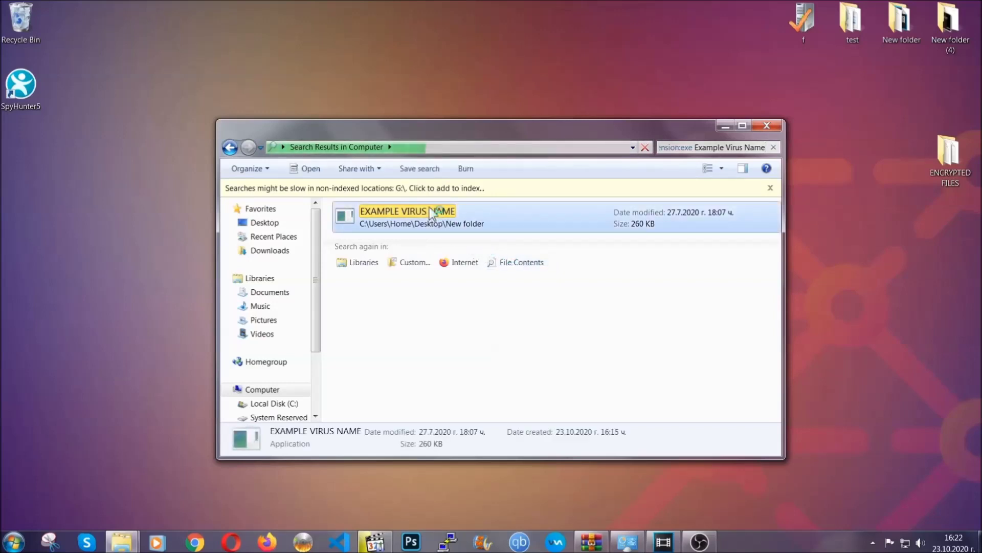
{"action": "right_click", "coordinate": [431, 211]}
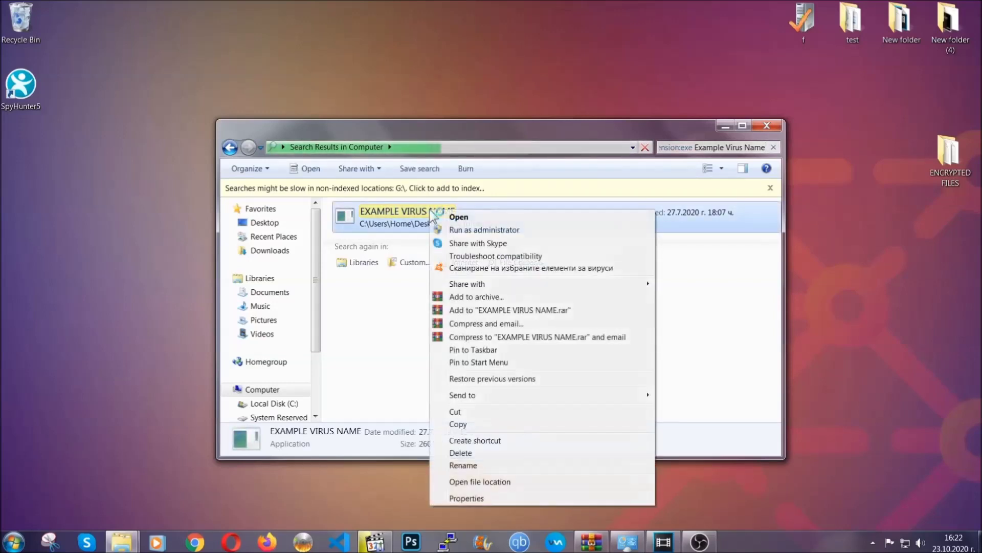
{"action": "left_click", "coordinate": [473, 453]}
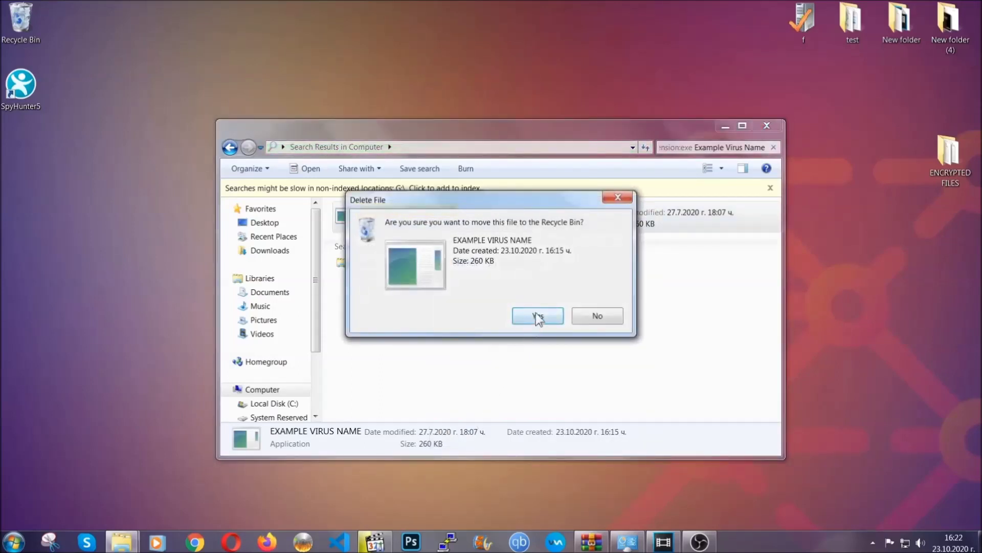
{"action": "left_click", "coordinate": [538, 316]}
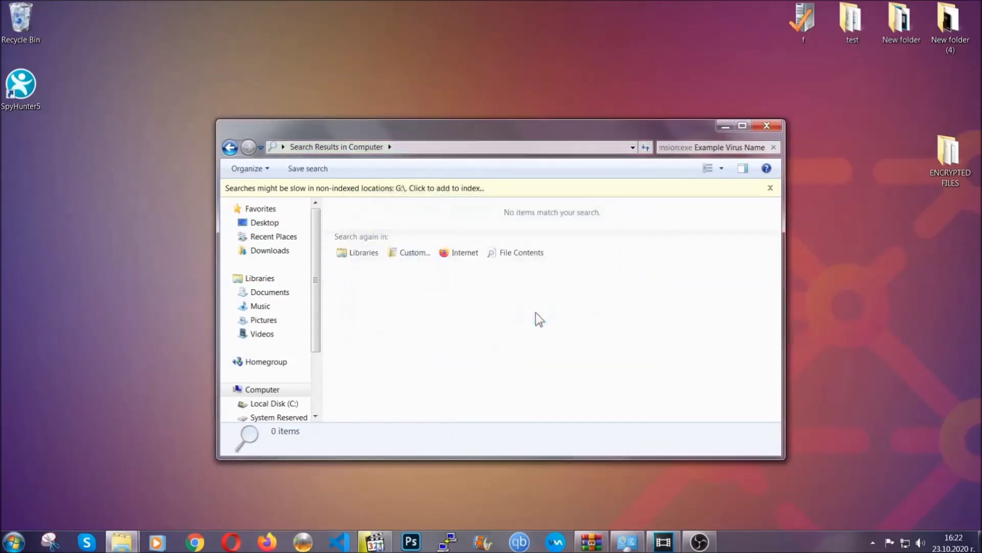
{"action": "left_click", "coordinate": [767, 126]}
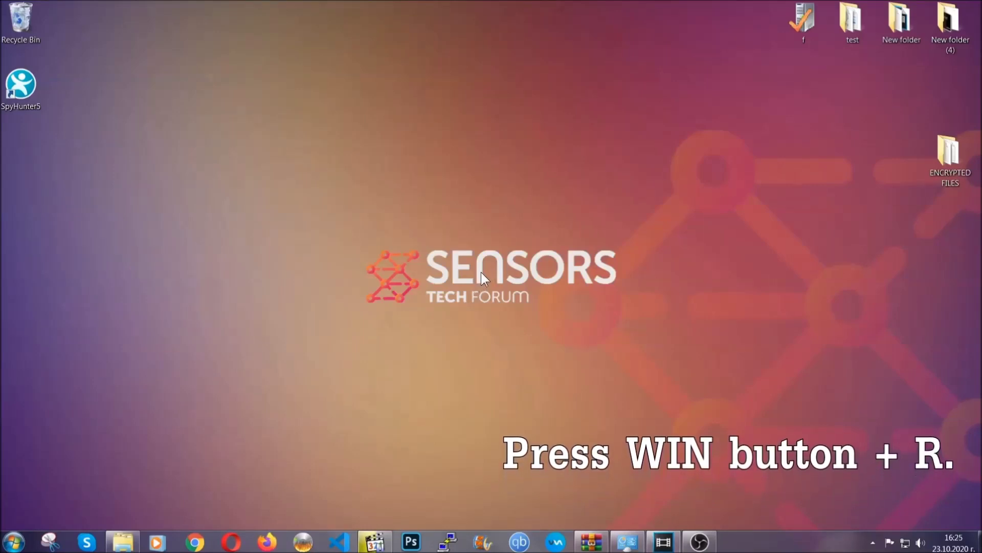
- Run REGEDIT from the Win+R dialog in place of the old 'cmd' text
{"action": "key", "text": "super+r"}
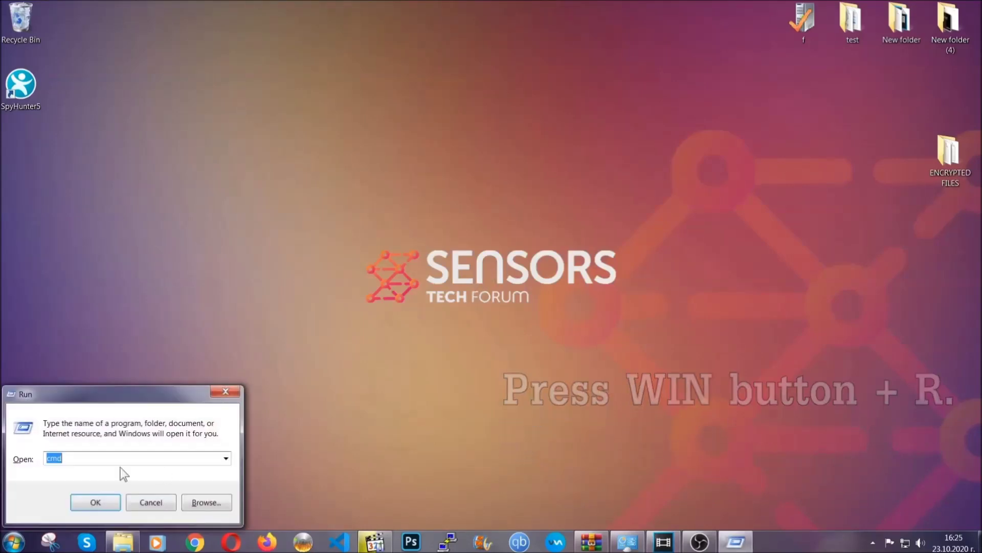
{"action": "left_click", "coordinate": [92, 463]}
{"action": "left_click_drag", "start_coordinate": [92, 463], "coordinate": [12, 463]}
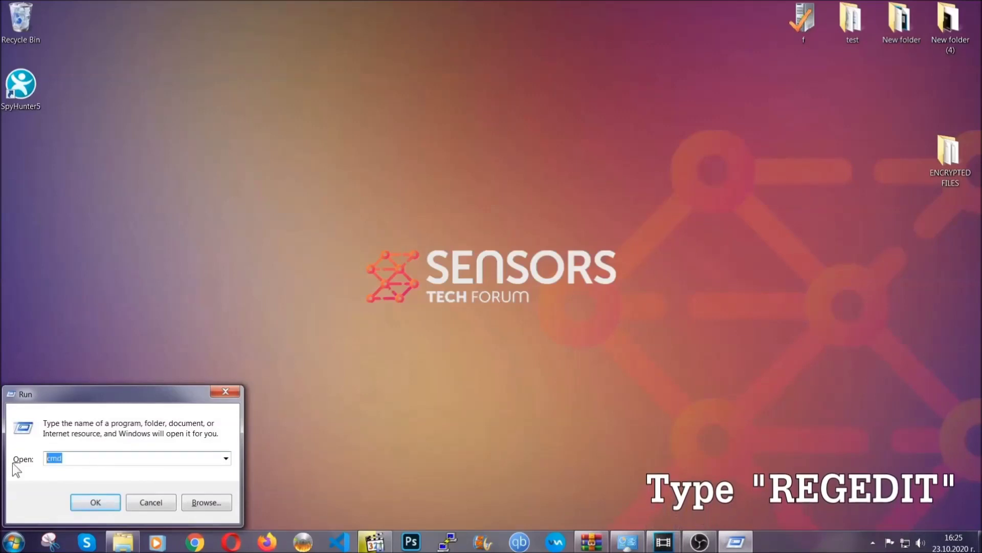
{"action": "type", "text": "REGEDIT"}
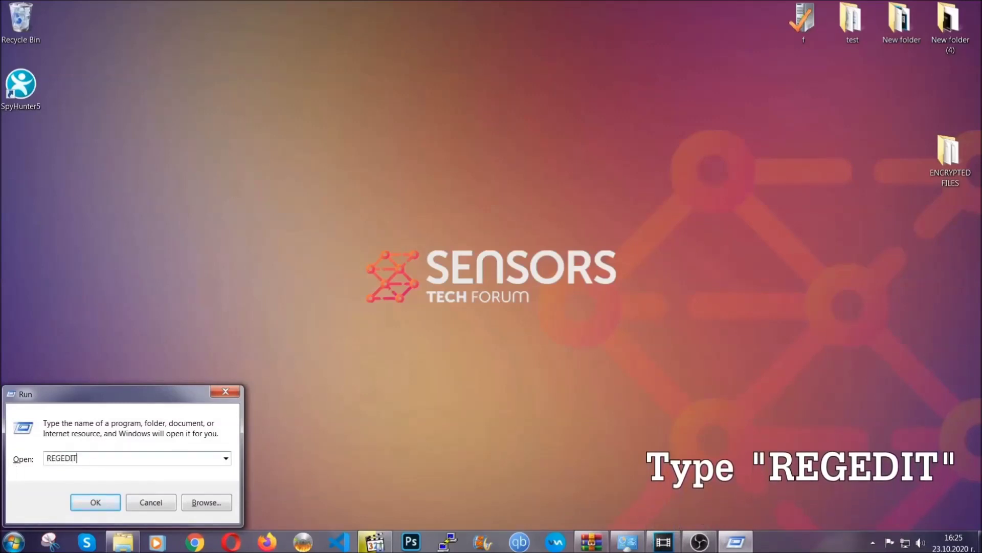
{"action": "left_click", "coordinate": [85, 500]}
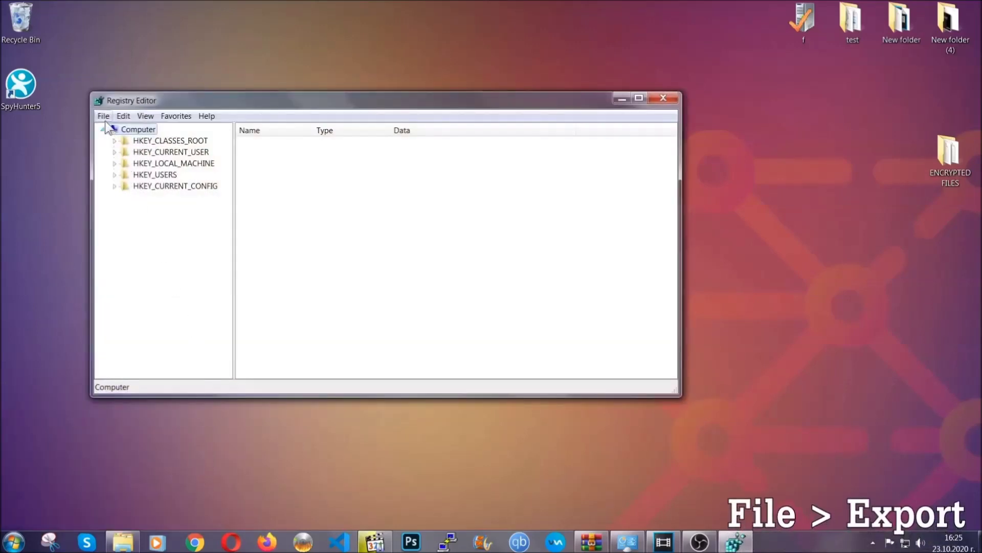
- Export the whole registry to the Desktop as a file named BACKUP
{"action": "left_click", "coordinate": [103, 118]}
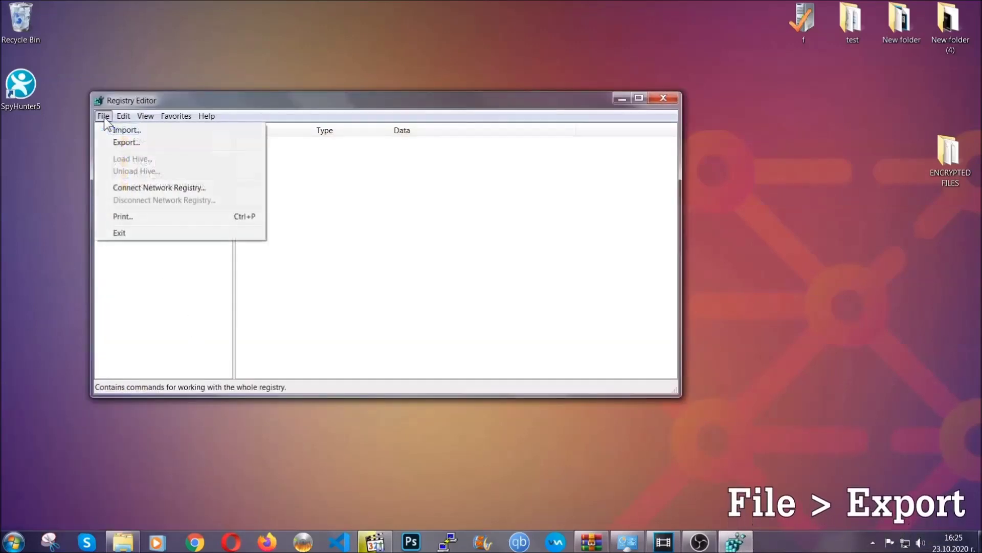
{"action": "left_click", "coordinate": [126, 142]}
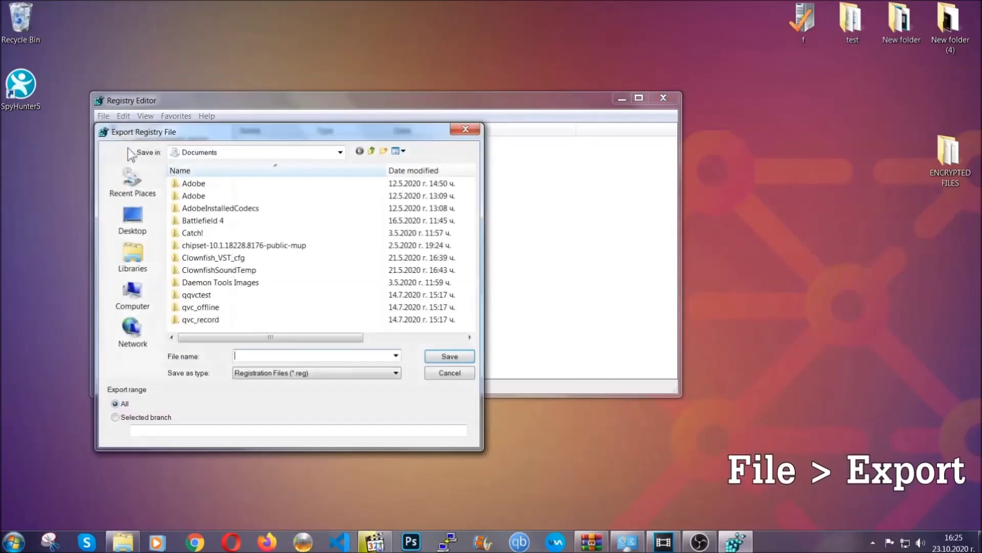
{"action": "left_click", "coordinate": [127, 215]}
{"action": "type", "text": "BACKUP"}
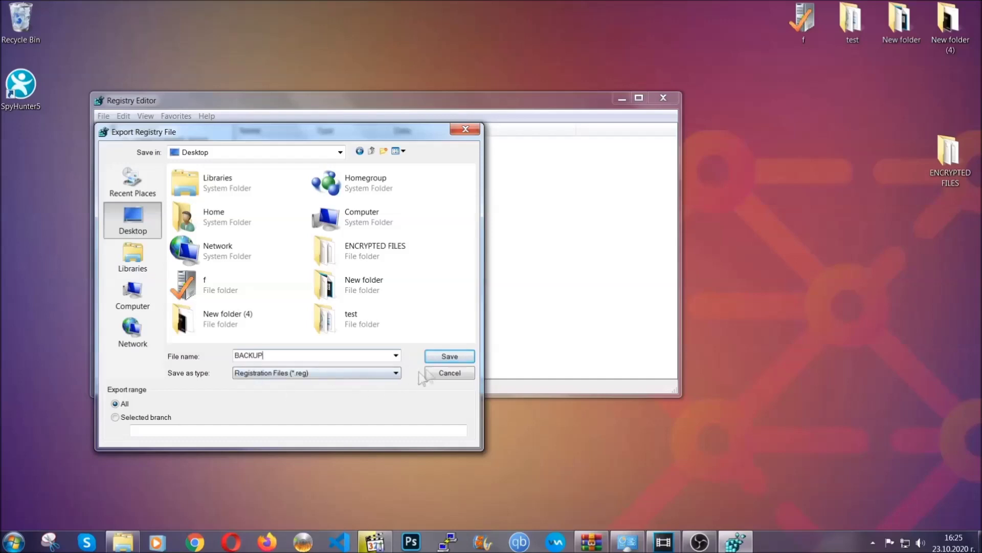
{"action": "left_click", "coordinate": [443, 359]}
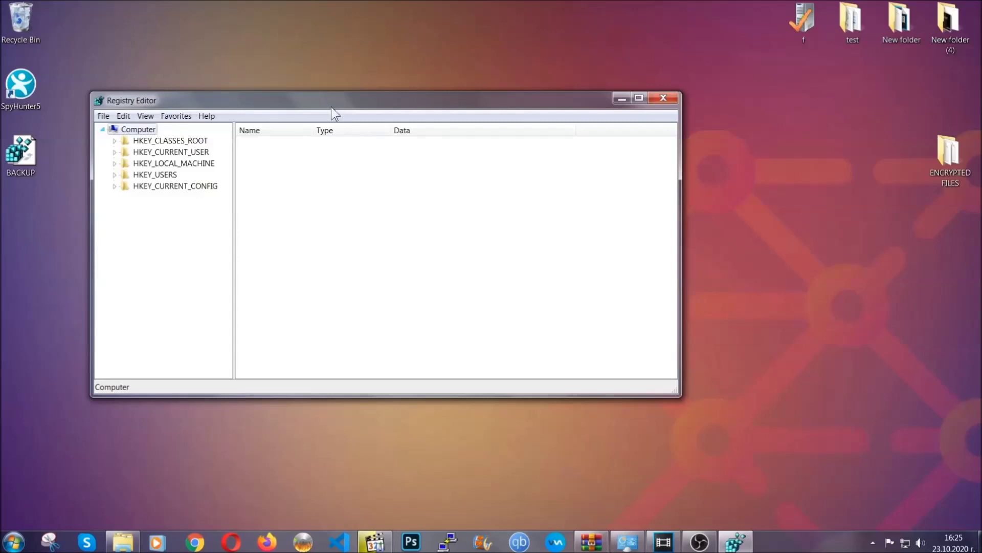
- Move the Registry Editor window down and right, then open and dismiss the File menu
{"action": "left_click_drag", "start_coordinate": [331, 107], "coordinate": [428, 138]}
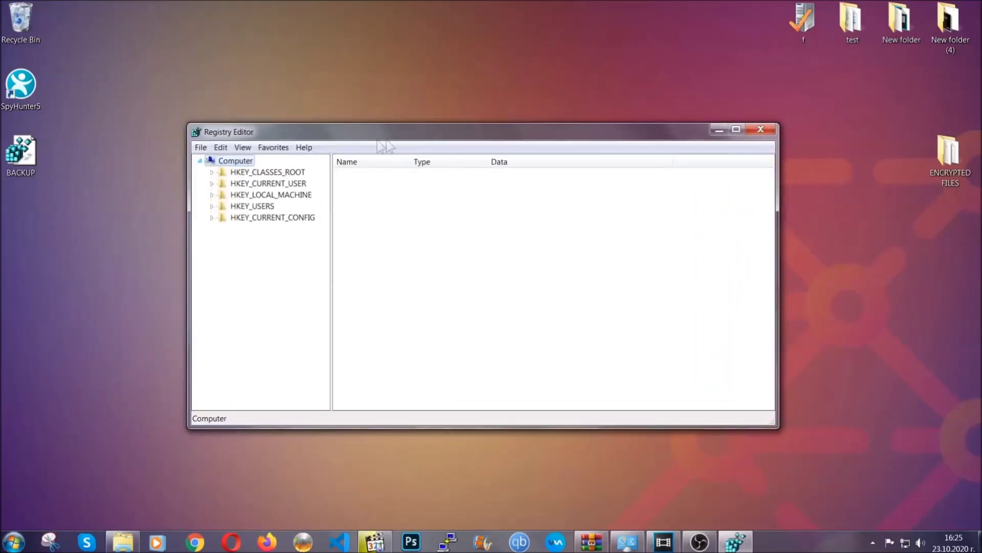
{"action": "left_click", "coordinate": [200, 148]}
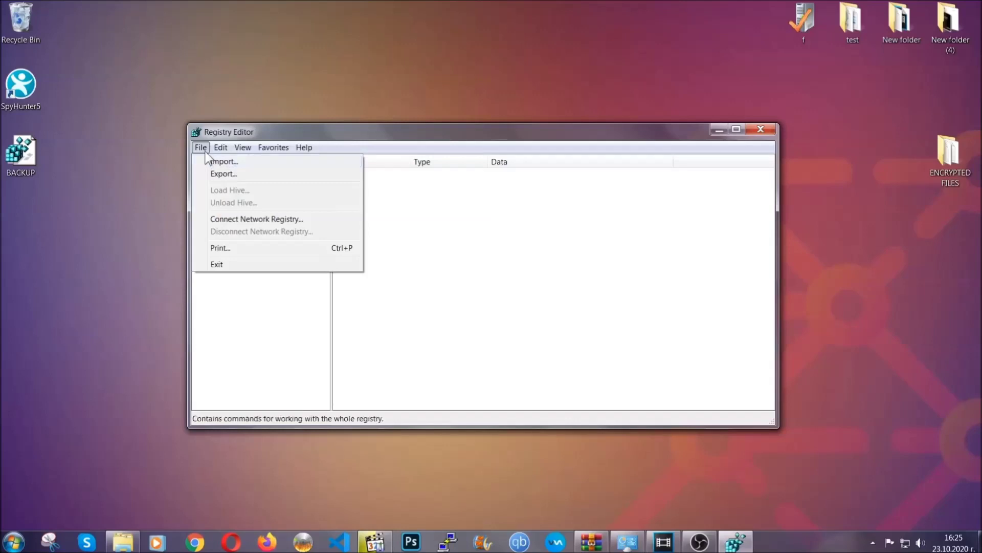
{"action": "left_click", "coordinate": [202, 147]}
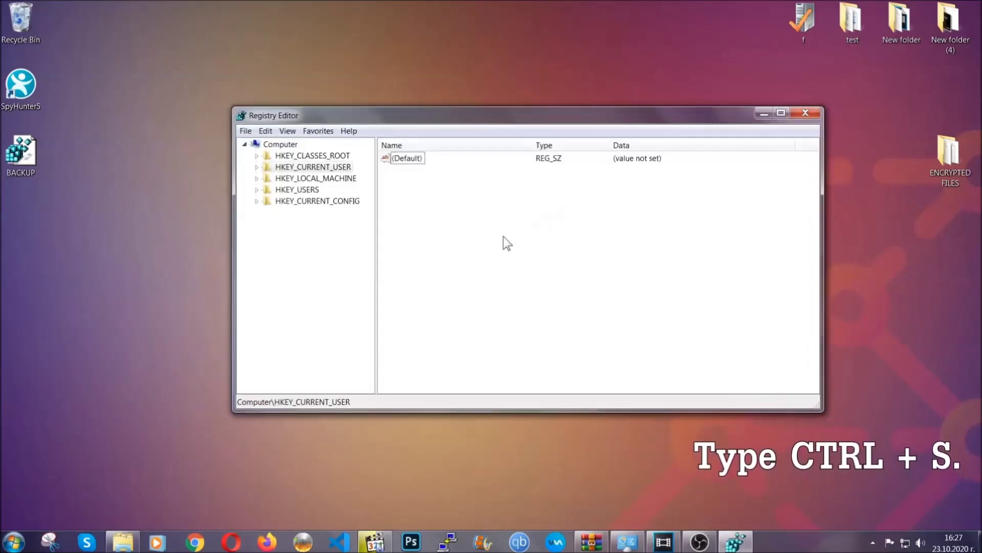
- Search keys for RunOnce and view the Run key's values: CCXProcess, Skype, THE VIRUS
{"action": "key", "text": "ctrl+f"}
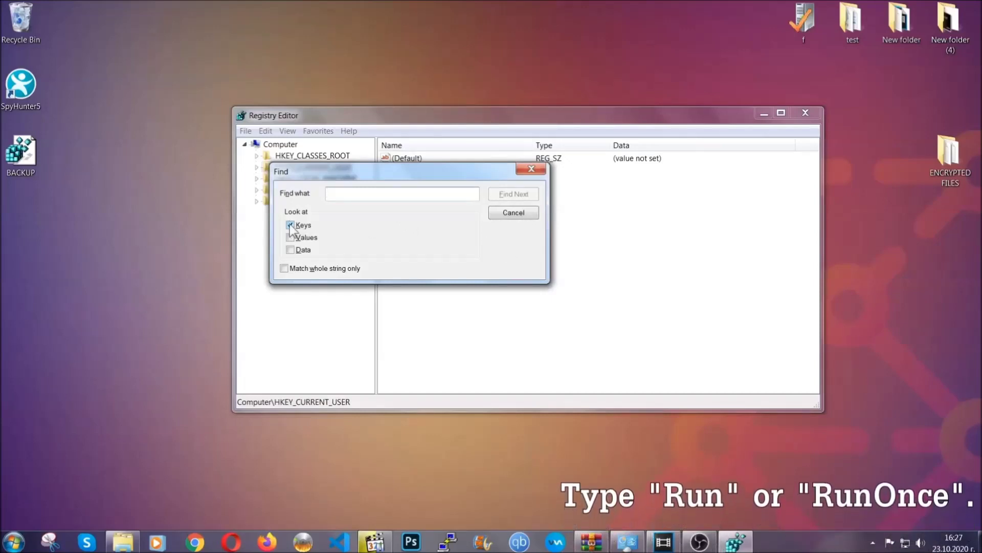
{"action": "type", "text": "R"}
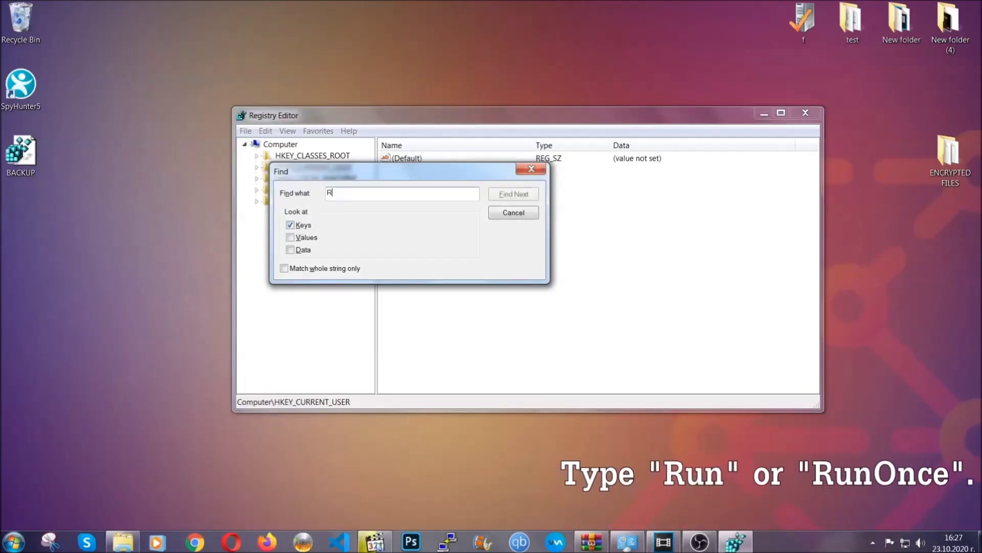
{"action": "type", "text": "unOnce"}
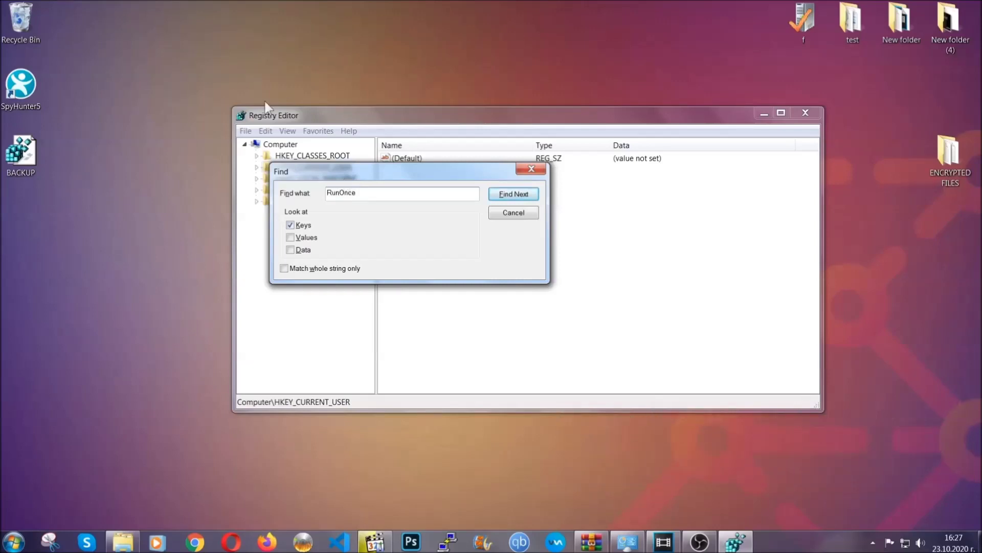
{"action": "left_click", "coordinate": [524, 194]}
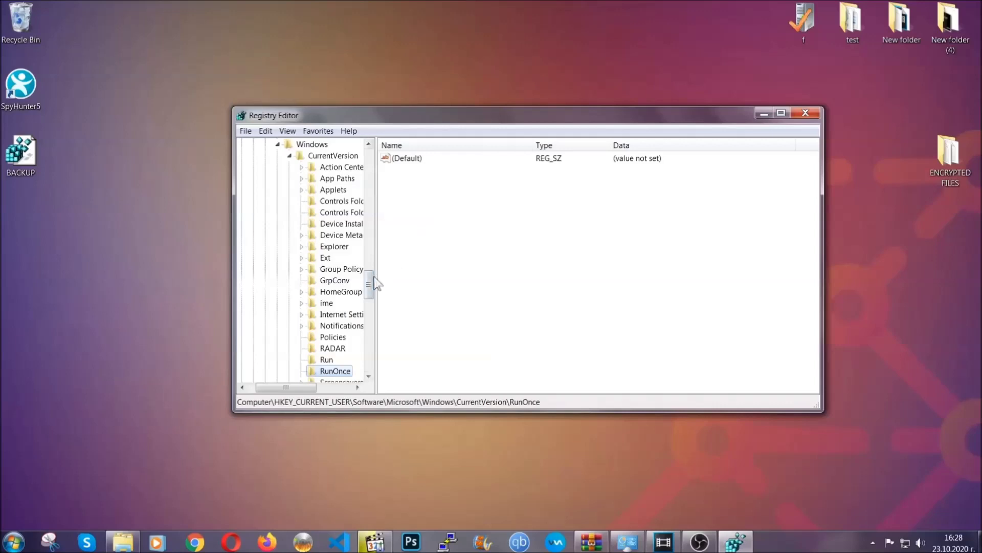
{"action": "left_click_drag", "start_coordinate": [373, 281], "coordinate": [370, 294]}
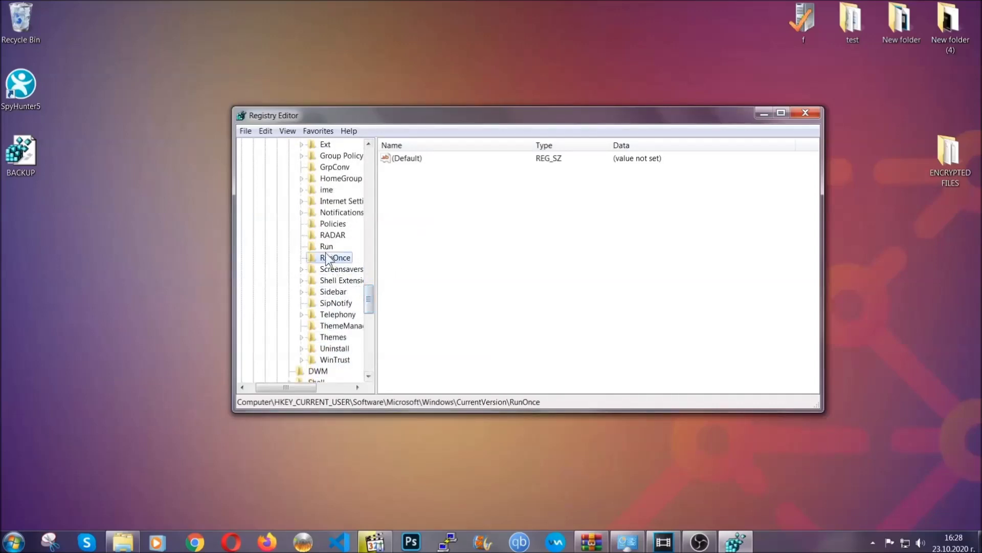
{"action": "left_click", "coordinate": [327, 247]}
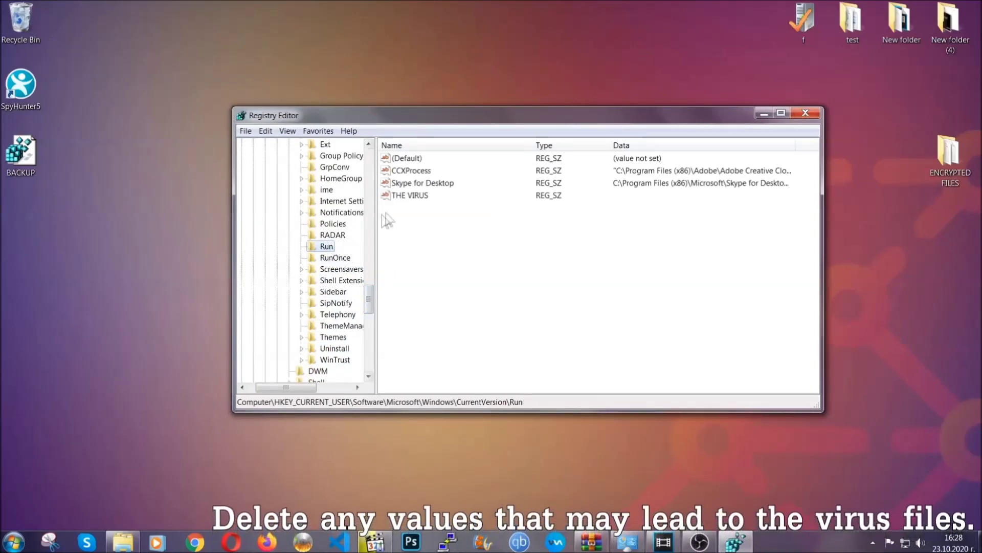
- Delete the THE VIRUS startup value from the Run key and confirm the deletion
{"action": "left_click", "coordinate": [403, 196]}
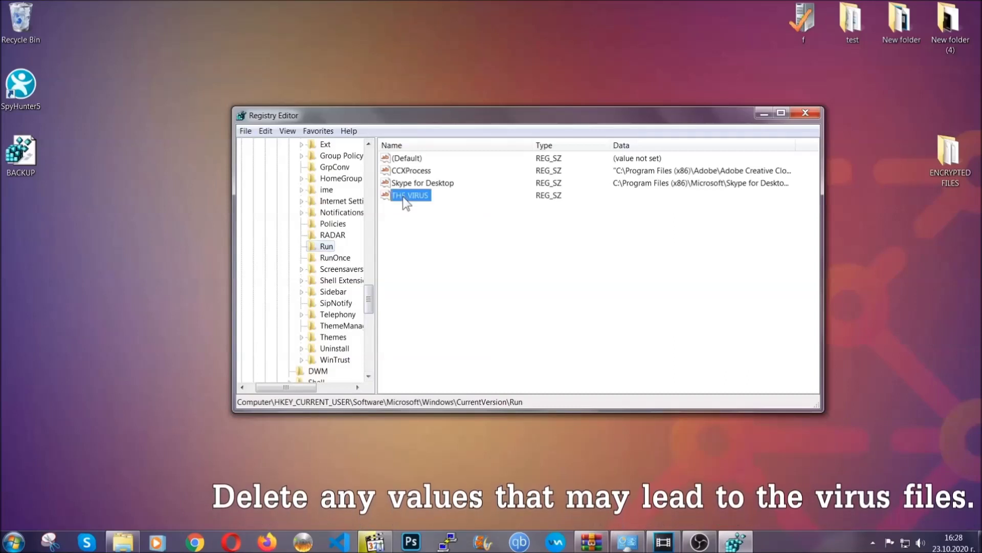
{"action": "right_click", "coordinate": [403, 197]}
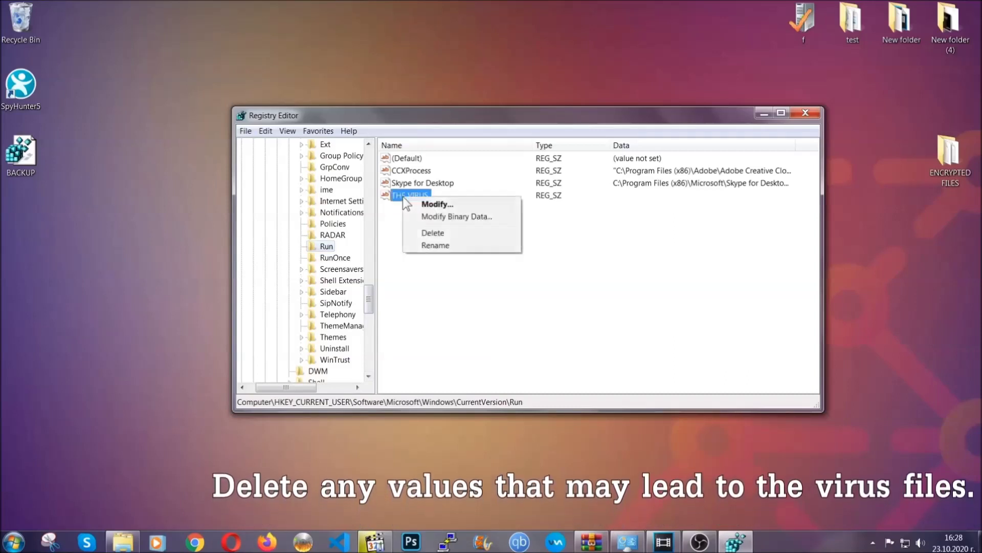
{"action": "left_click", "coordinate": [426, 232]}
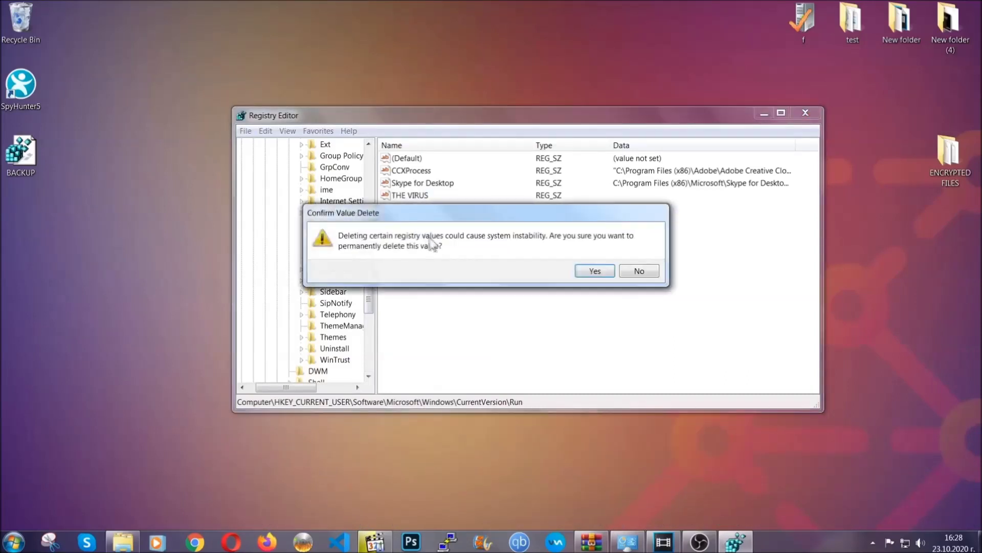
{"action": "left_click", "coordinate": [595, 272]}
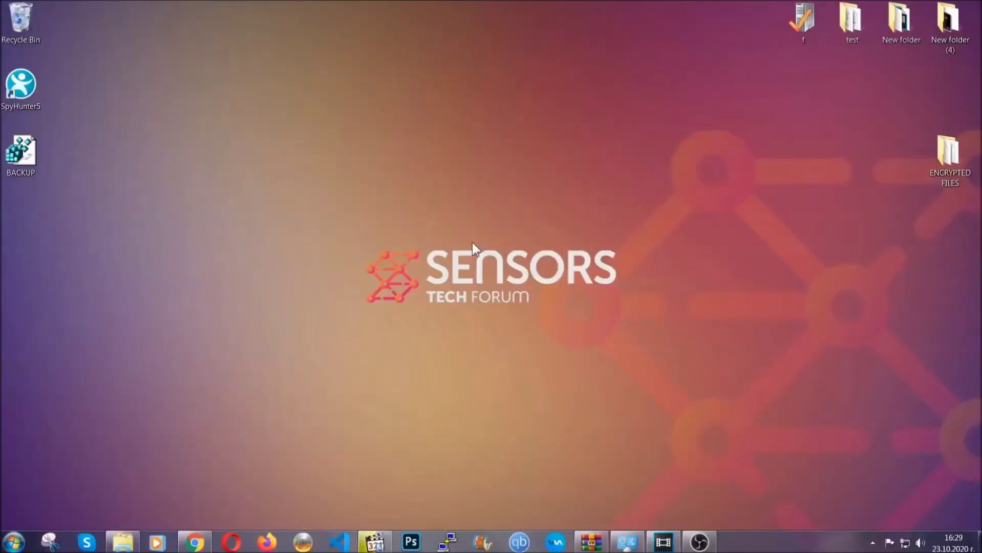
- Bring up the SensorsTechForum recovery article, select its URL, and expand Method 2 (Windows Backup)
{"action": "left_click", "coordinate": [195, 543]}
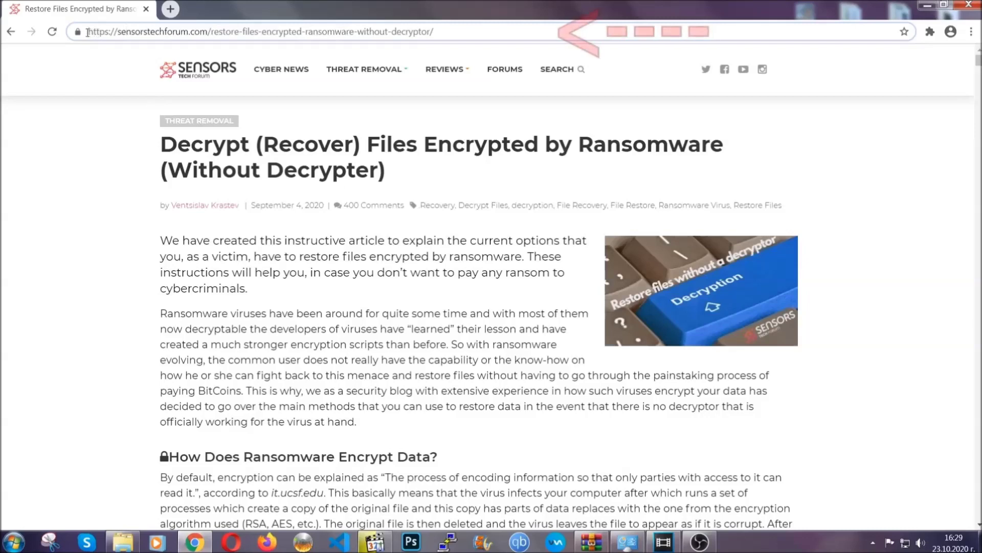
{"action": "left_click_drag", "start_coordinate": [89, 32], "coordinate": [443, 37]}
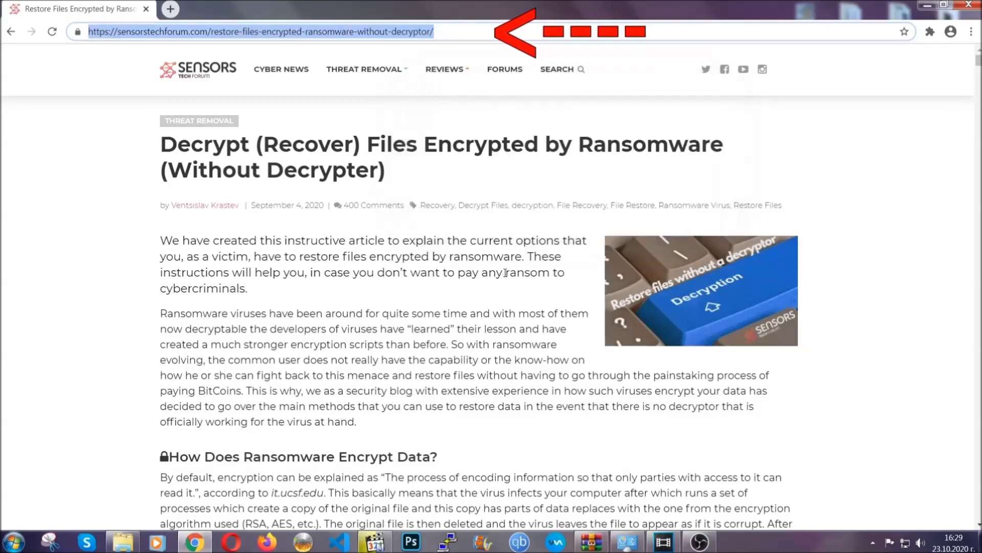
{"action": "scroll", "coordinate": [506, 277], "scroll_direction": "down", "scroll_amount": 3}
{"action": "scroll", "coordinate": [506, 279], "scroll_direction": "down", "scroll_amount": 2}
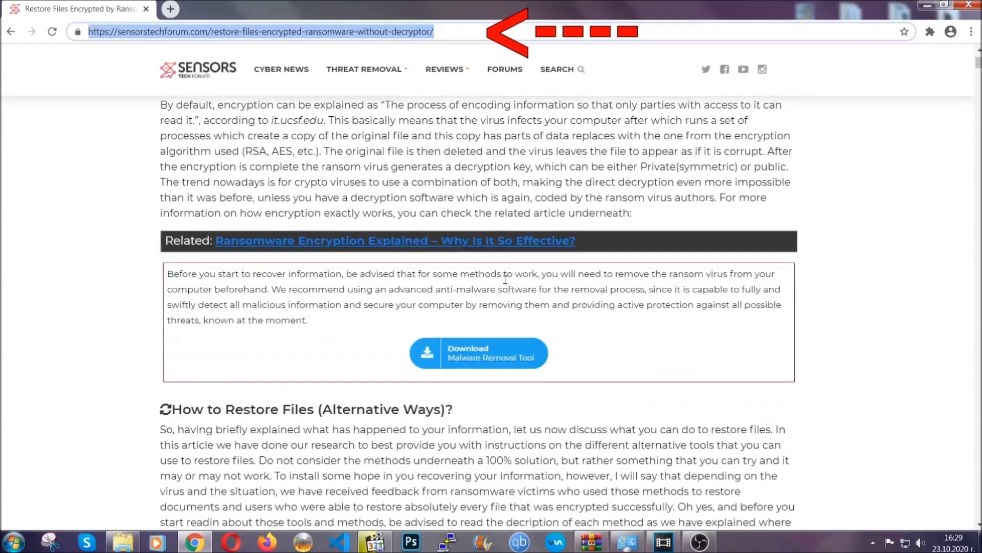
{"action": "scroll", "coordinate": [506, 278], "scroll_direction": "down", "scroll_amount": 1}
{"action": "scroll", "coordinate": [506, 278], "scroll_direction": "down", "scroll_amount": 1}
{"action": "scroll", "coordinate": [505, 278], "scroll_direction": "down", "scroll_amount": 1}
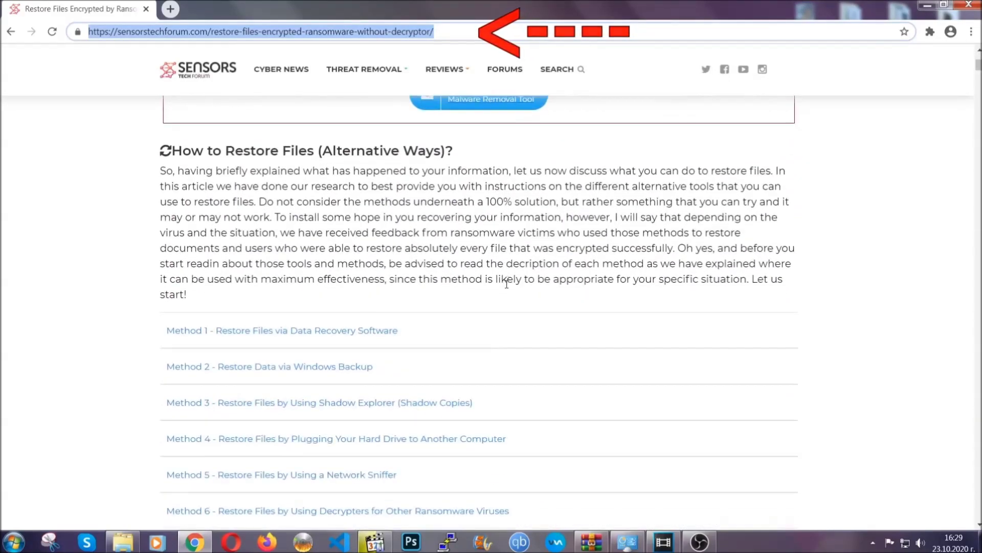
{"action": "scroll", "coordinate": [506, 282], "scroll_direction": "down", "scroll_amount": 2}
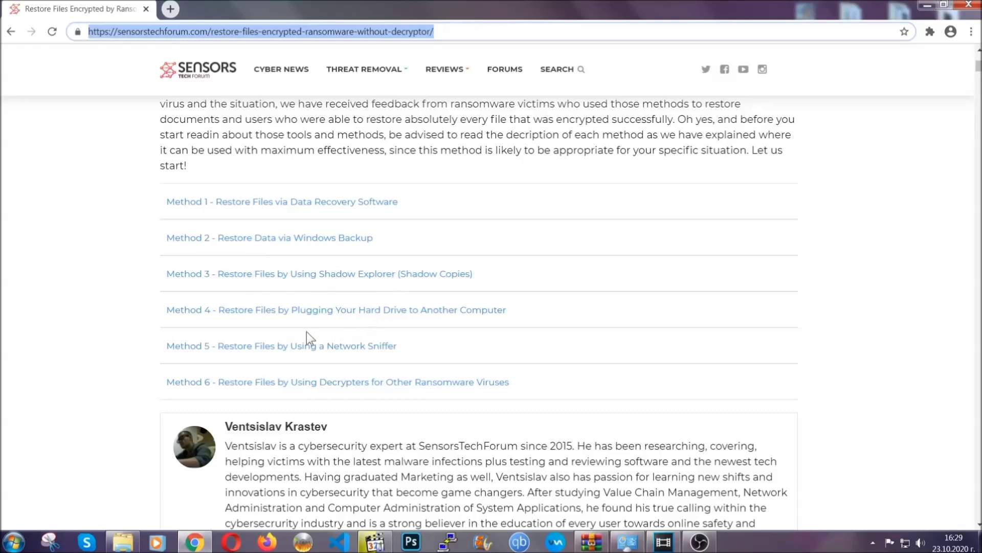
{"action": "left_click", "coordinate": [306, 237]}
- Review Method 2's summary, expand its Step1–Step3 Windows Backup instructions, then minimise the browser
{"action": "left_click_drag", "start_coordinate": [294, 294], "coordinate": [346, 383]}
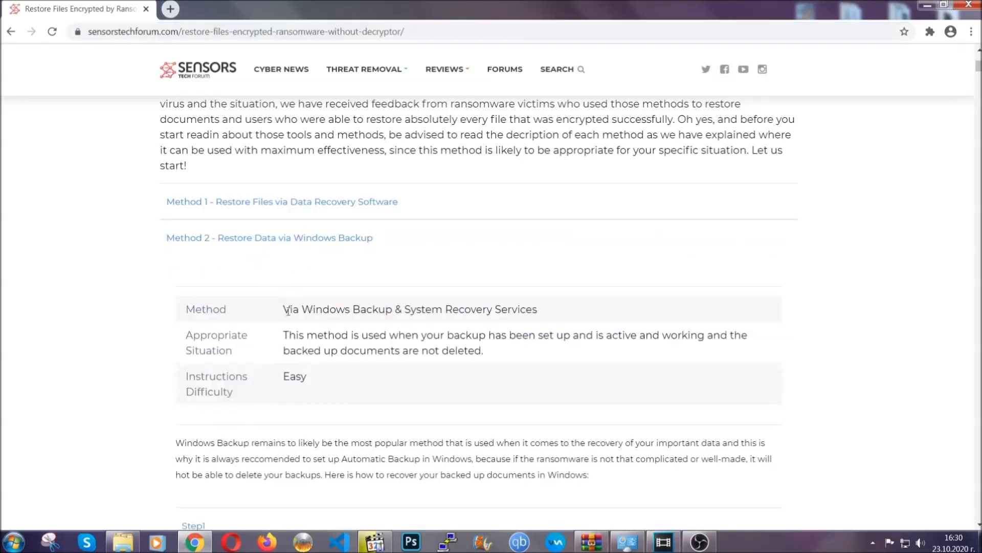
{"action": "left_click", "coordinate": [348, 385]}
{"action": "scroll", "coordinate": [351, 381], "scroll_direction": "down", "scroll_amount": 3}
{"action": "scroll", "coordinate": [351, 381], "scroll_direction": "down", "scroll_amount": 1}
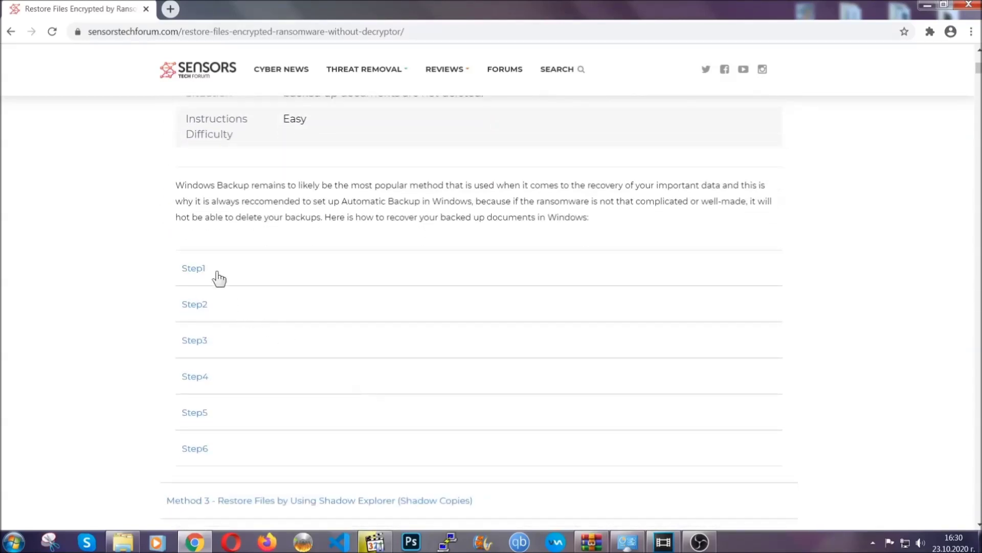
{"action": "left_click", "coordinate": [202, 269]}
{"action": "scroll", "coordinate": [461, 318], "scroll_direction": "down", "scroll_amount": 3}
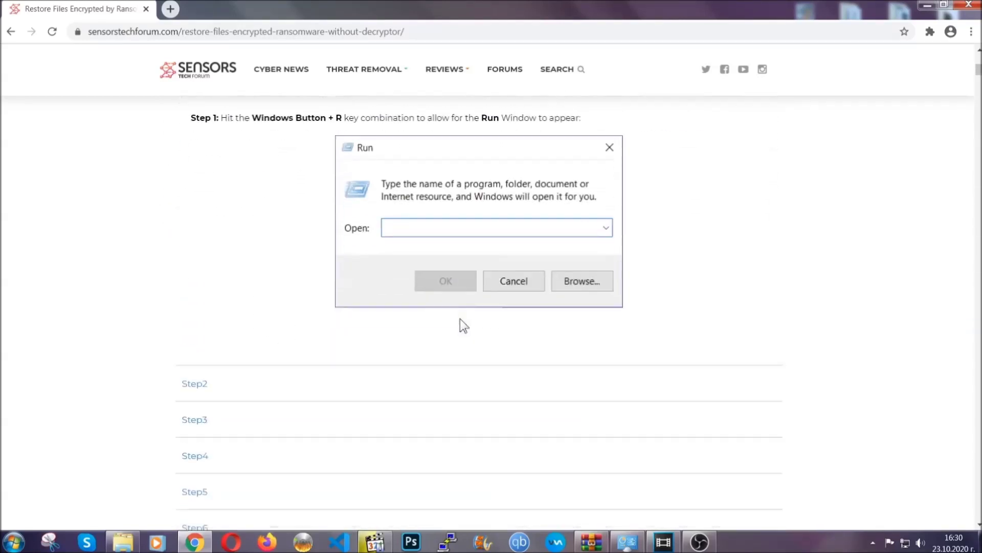
{"action": "left_click", "coordinate": [230, 322]}
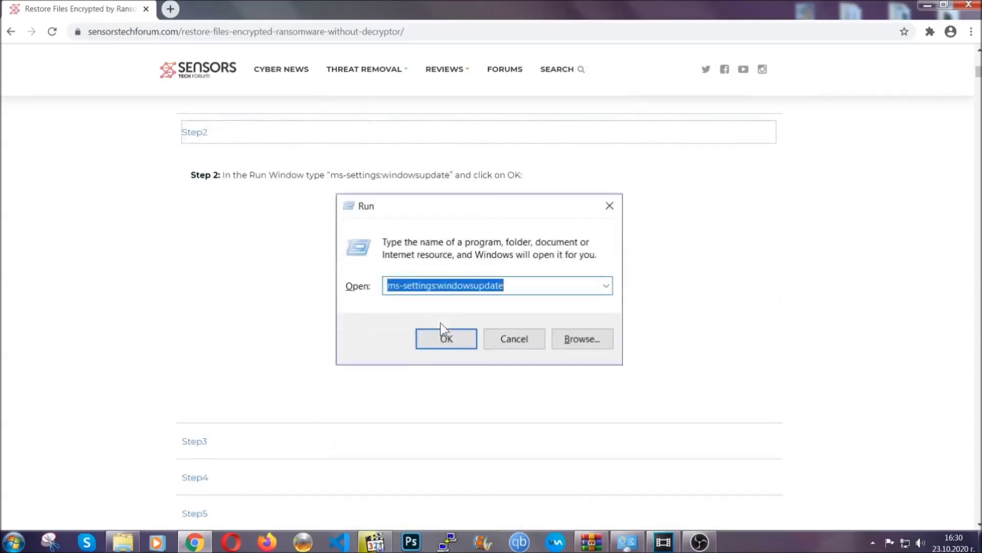
{"action": "left_click", "coordinate": [290, 374]}
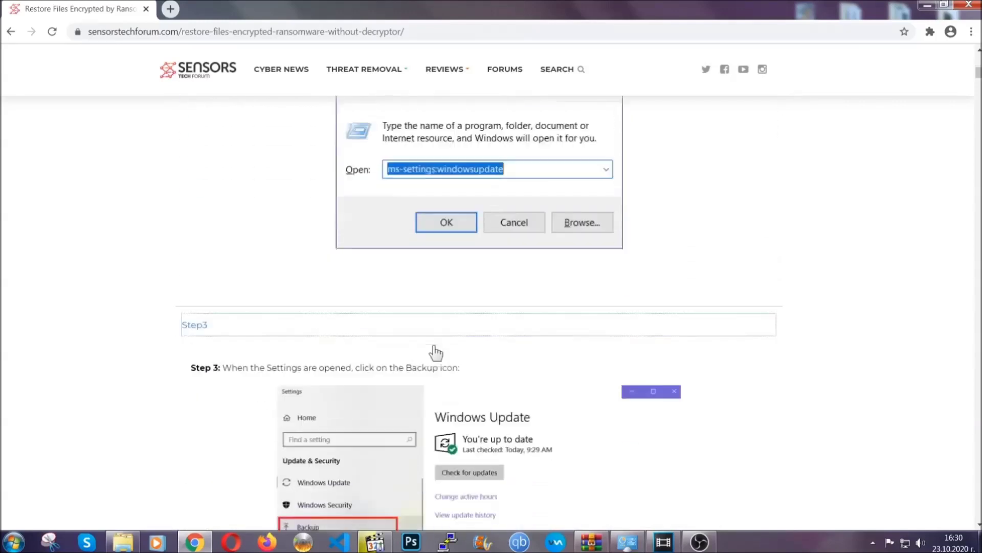
{"action": "scroll", "coordinate": [434, 347], "scroll_direction": "down", "scroll_amount": 2}
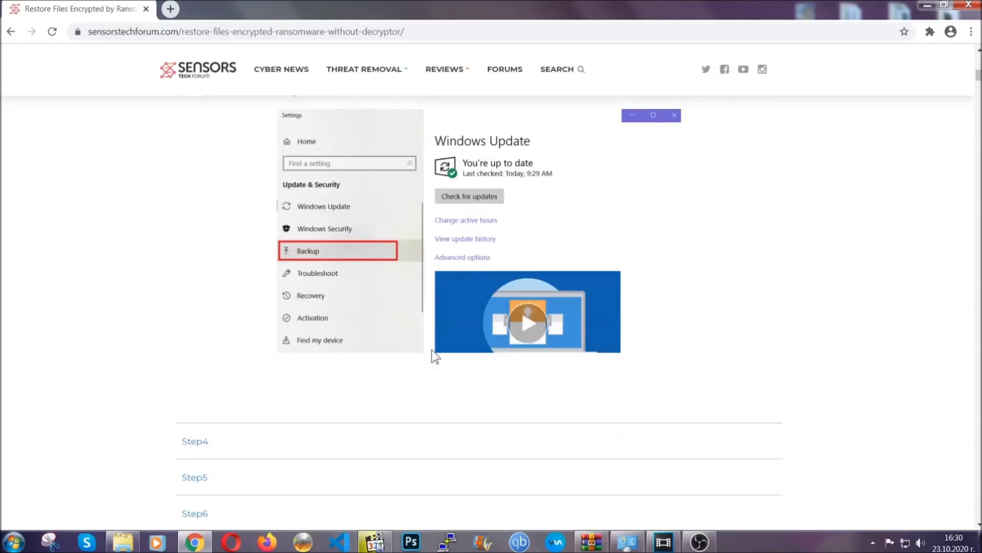
{"action": "scroll", "coordinate": [432, 349], "scroll_direction": "down", "scroll_amount": 1}
{"action": "scroll", "coordinate": [432, 352], "scroll_direction": "down", "scroll_amount": 1}
{"action": "scroll", "coordinate": [431, 352], "scroll_direction": "down", "scroll_amount": 2}
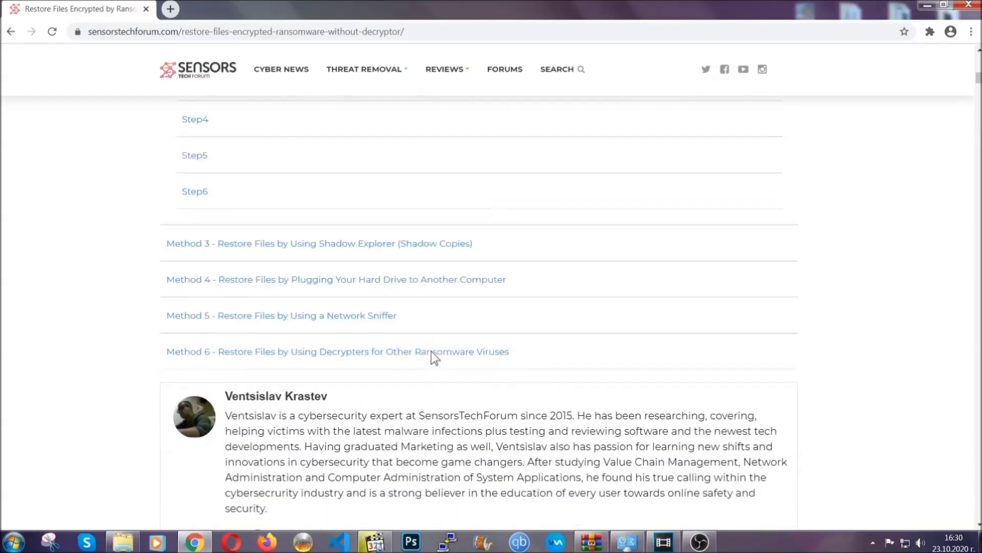
{"action": "scroll", "coordinate": [432, 352], "scroll_direction": "down", "scroll_amount": 2}
{"action": "scroll", "coordinate": [431, 351], "scroll_direction": "up", "scroll_amount": 3}
{"action": "scroll", "coordinate": [432, 350], "scroll_direction": "up", "scroll_amount": 5}
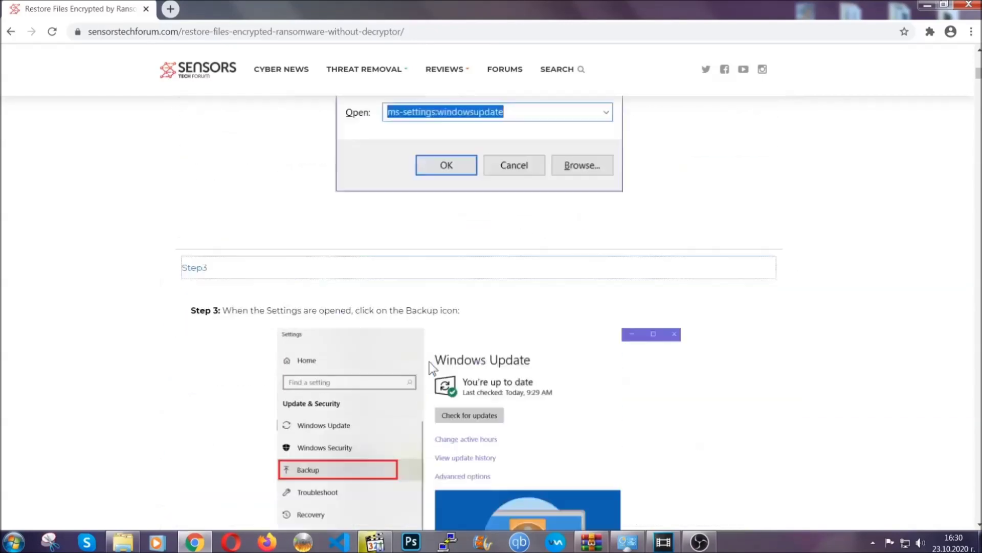
{"action": "scroll", "coordinate": [429, 362], "scroll_direction": "up", "scroll_amount": 4}
{"action": "scroll", "coordinate": [429, 366], "scroll_direction": "up", "scroll_amount": 4}
{"action": "scroll", "coordinate": [429, 368], "scroll_direction": "up", "scroll_amount": 3}
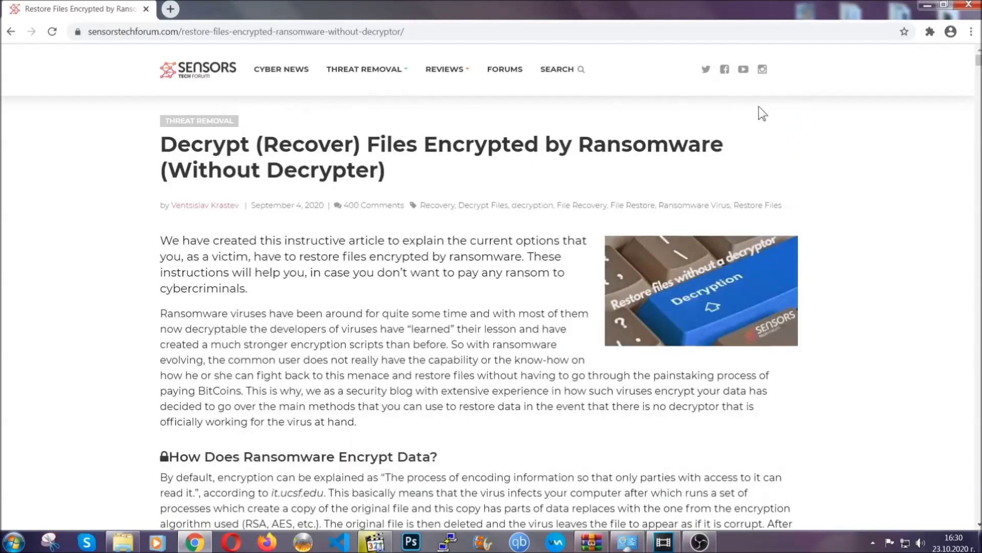
{"action": "left_click", "coordinate": [926, 6]}
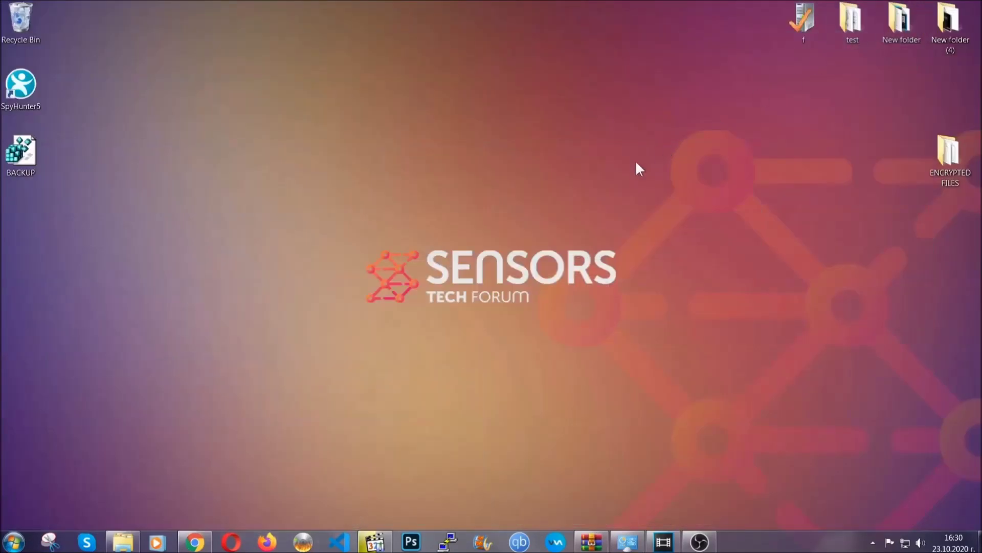